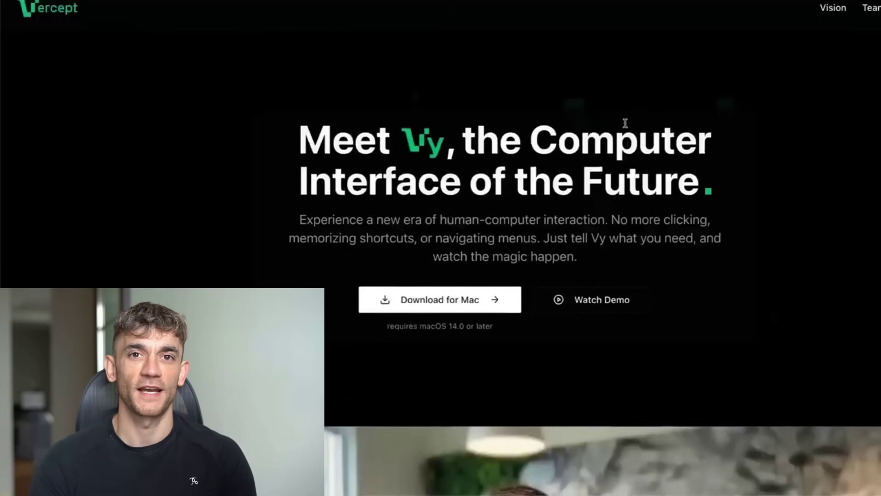
Scroll the rtrvr.ai homepage past the feature list to the Parallel, Fast, & Secure Automation cards.
scroll(633, 122, down, 2)
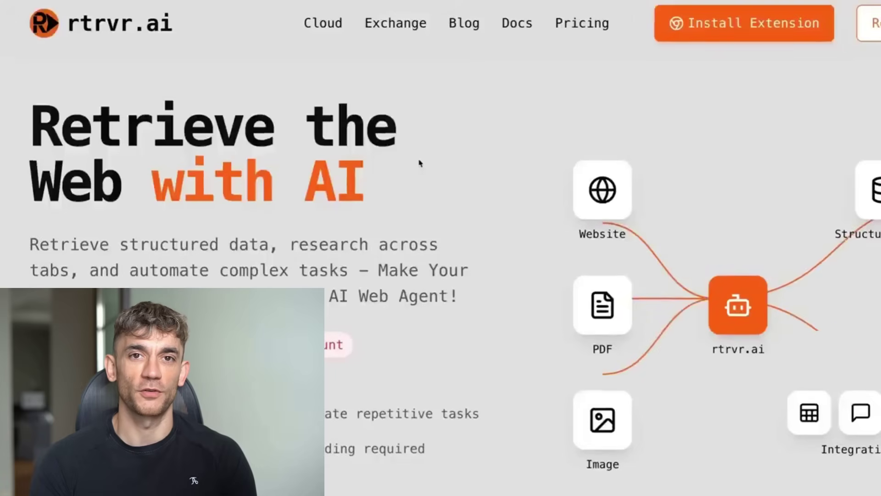
scroll(421, 165, down, 2)
scroll(422, 164, down, 5)
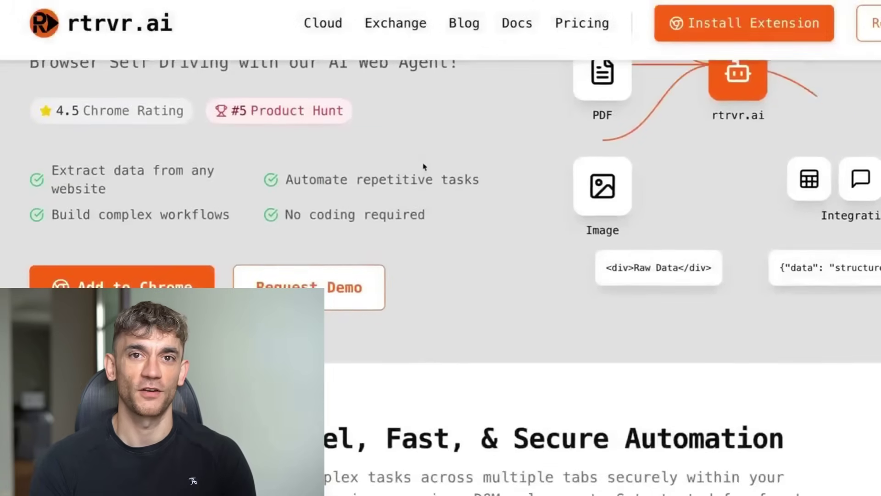
scroll(423, 166, down, 2)
scroll(423, 167, down, 12)
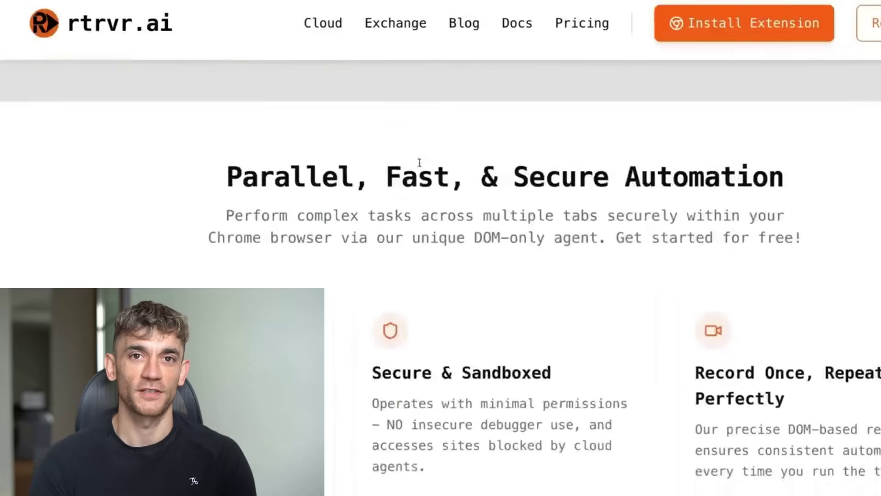
scroll(422, 168, down, 7)
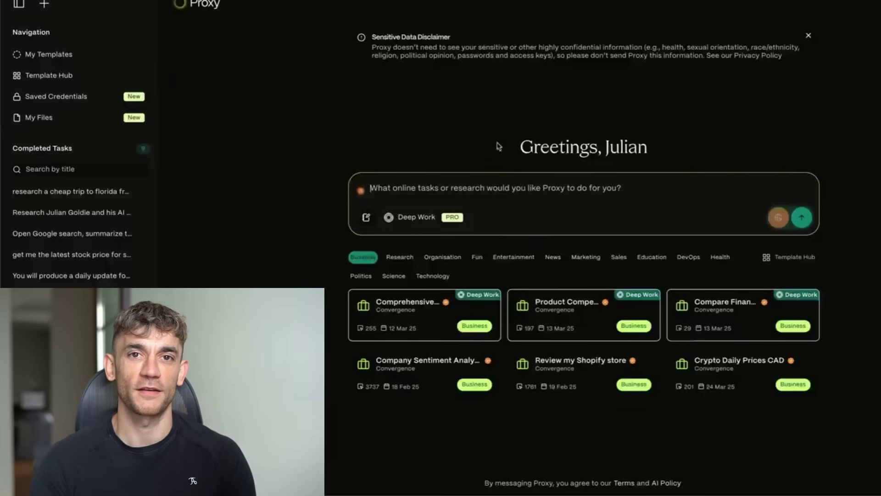
Switch from the Proxy home page to VS Code using the Dock.
click(446, 482)
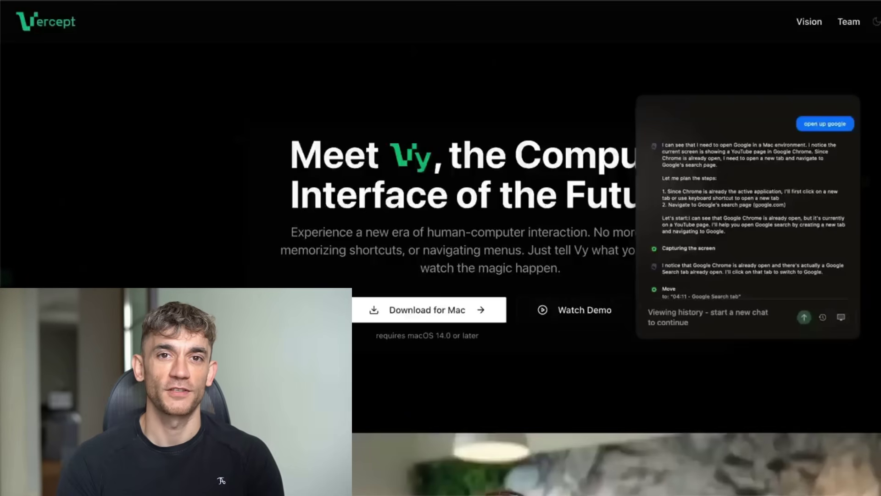
Highlight the Vercept post's opening sentence, its mission paragraph, and the paragraph describing how Vy works.
scroll(323, 125, down, 2)
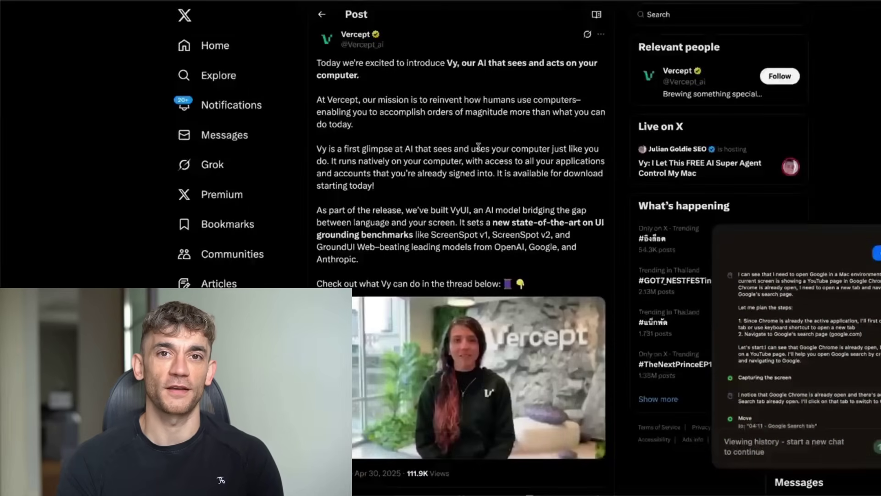
drag(316, 68, 328, 101)
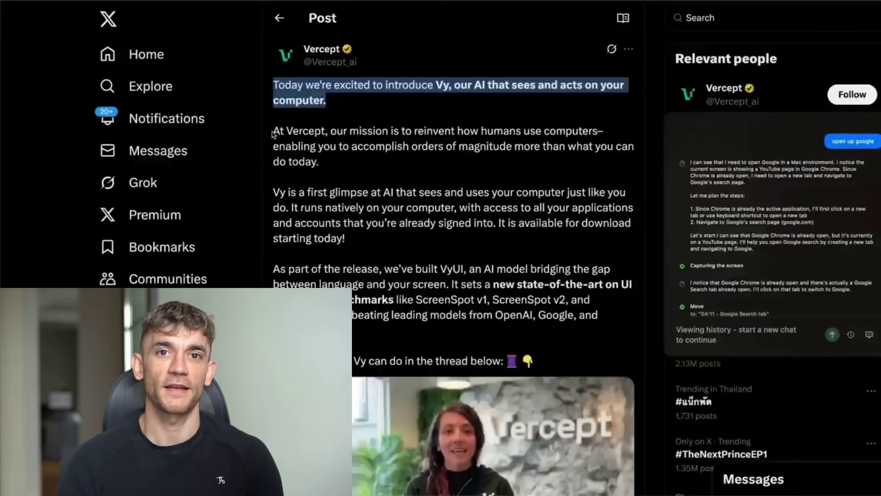
drag(274, 131, 534, 158)
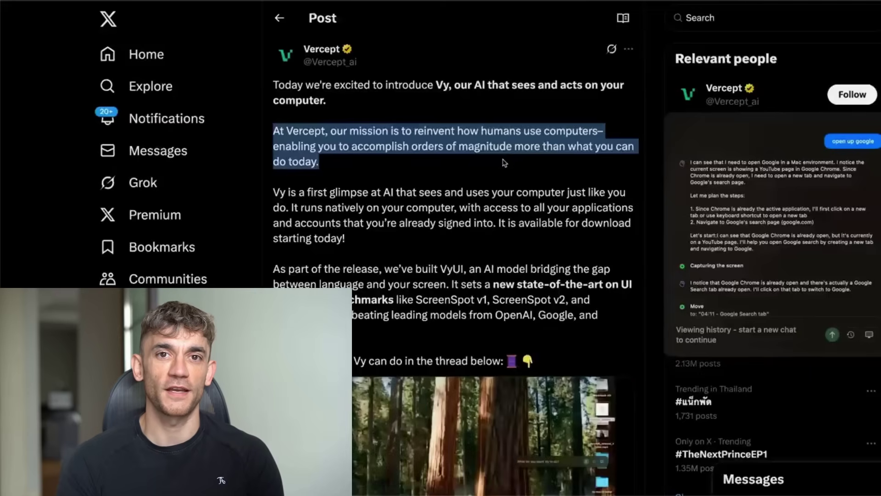
drag(274, 196, 346, 240)
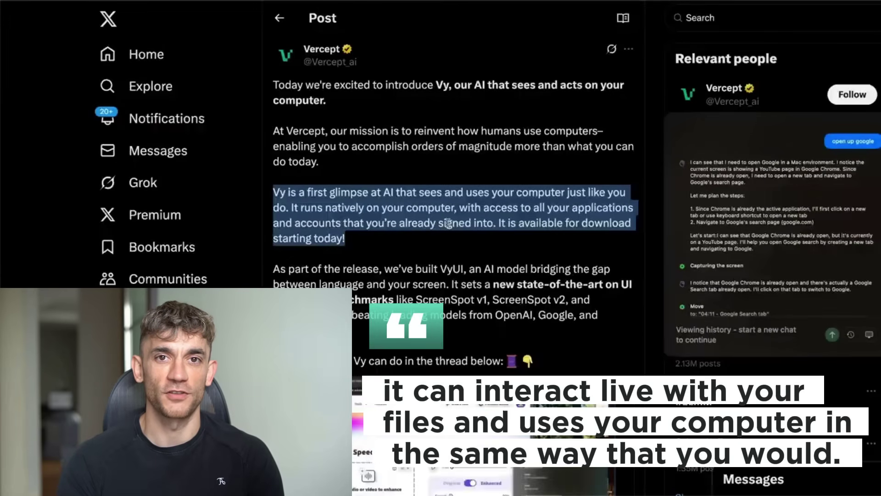
scroll(448, 224, down, 5)
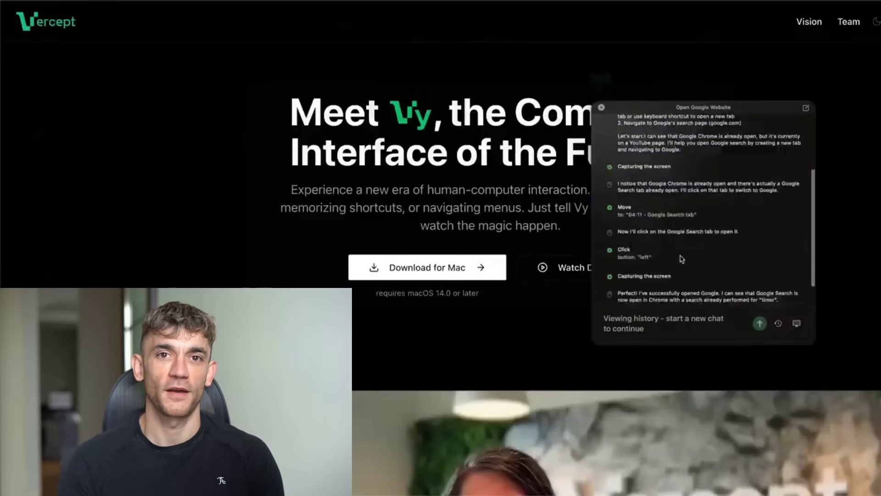
Close the old Vy chat history and relaunch Vy through Spotlight.
scroll(679, 264, up, 5)
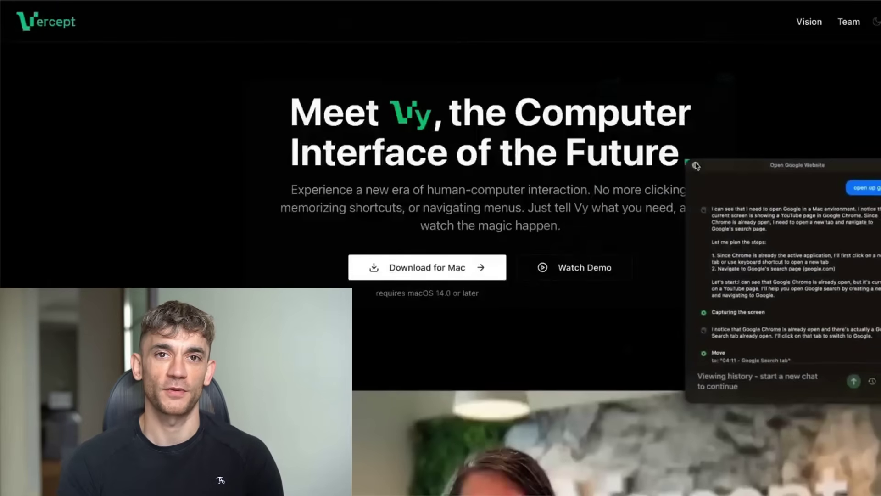
click(696, 166)
key(super+space)
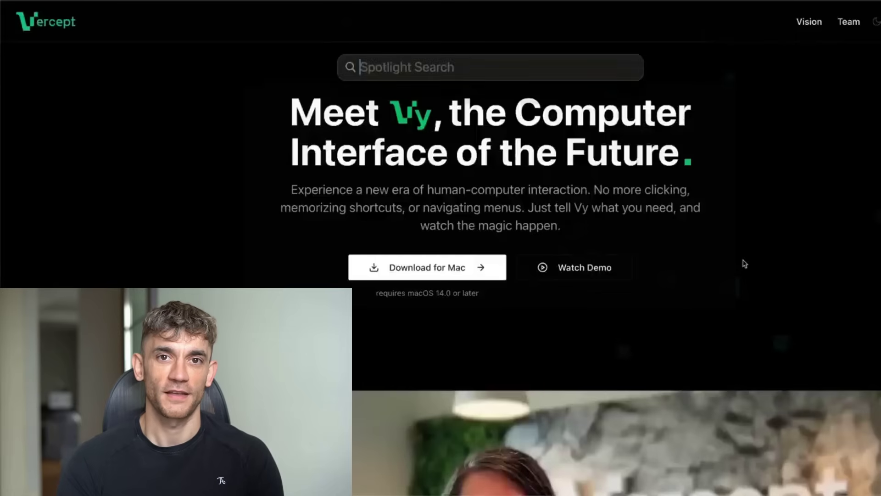
text(vy)
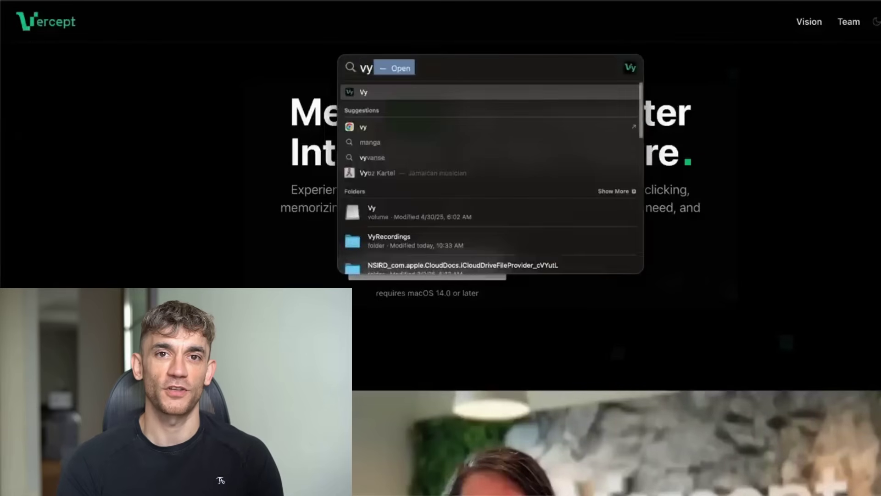
key(Return)
Collapse Vy to its compact bar on Display 3 and send the S&P 500 share price request.
scroll(798, 137, down, 1)
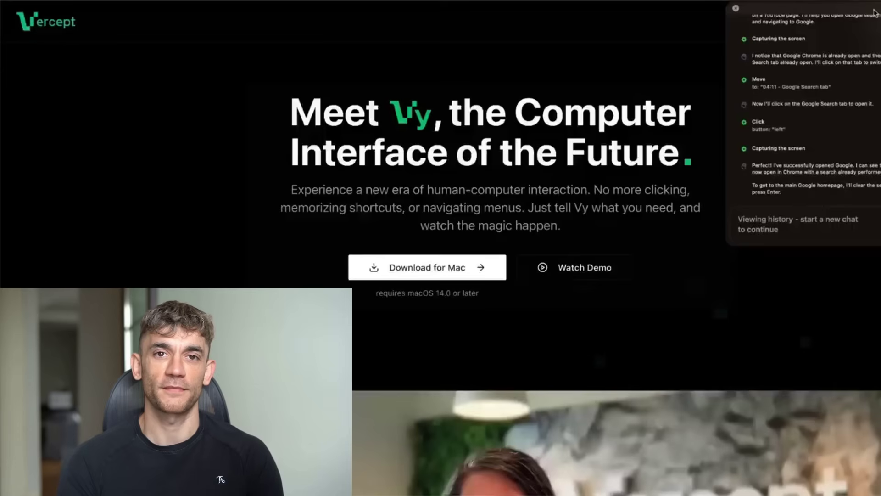
drag(874, 13, 720, 57)
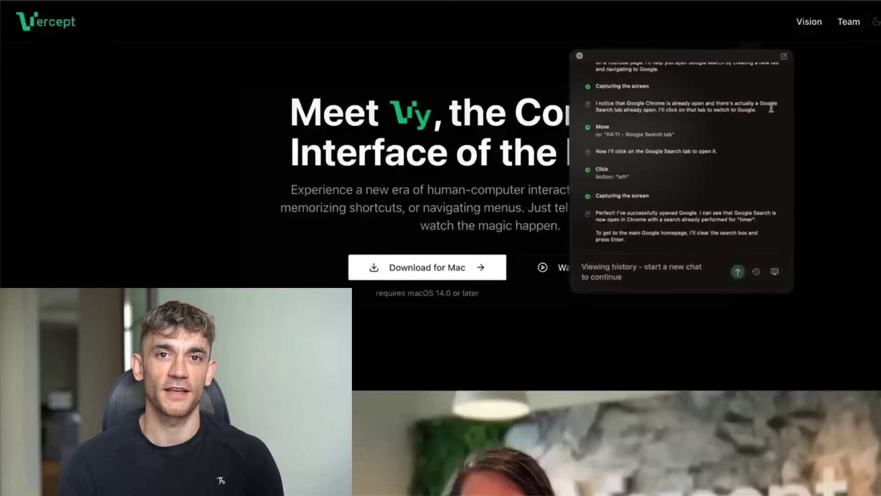
click(781, 58)
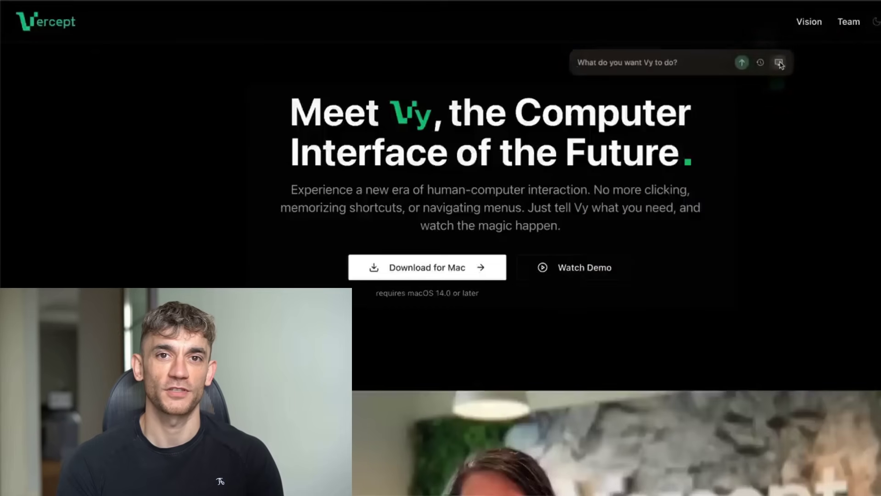
click(779, 63)
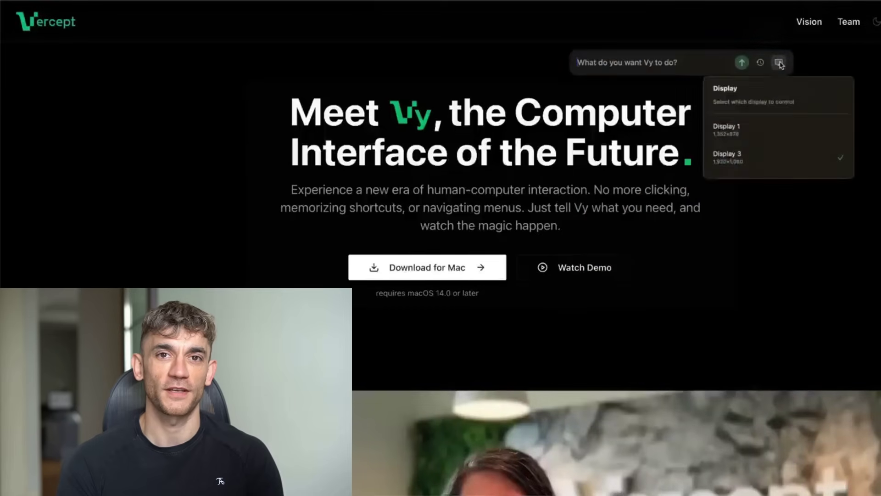
click(724, 155)
text(check the s & p 500 share price today)
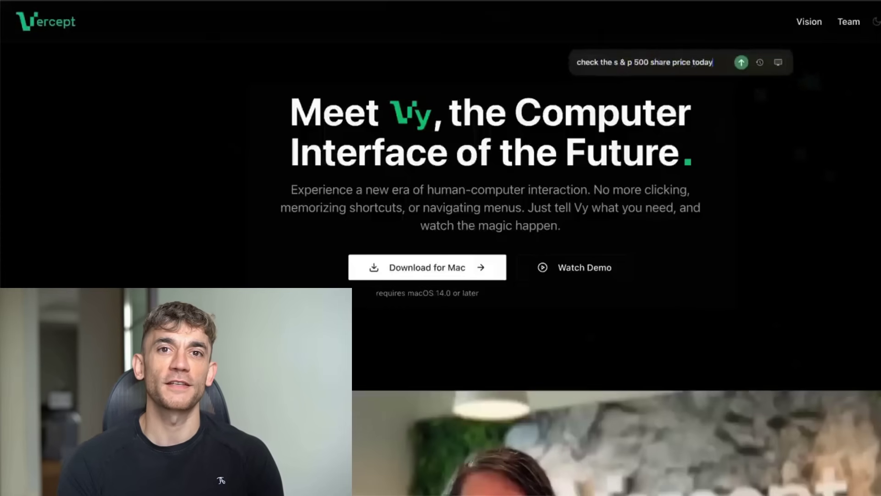
key(Return)
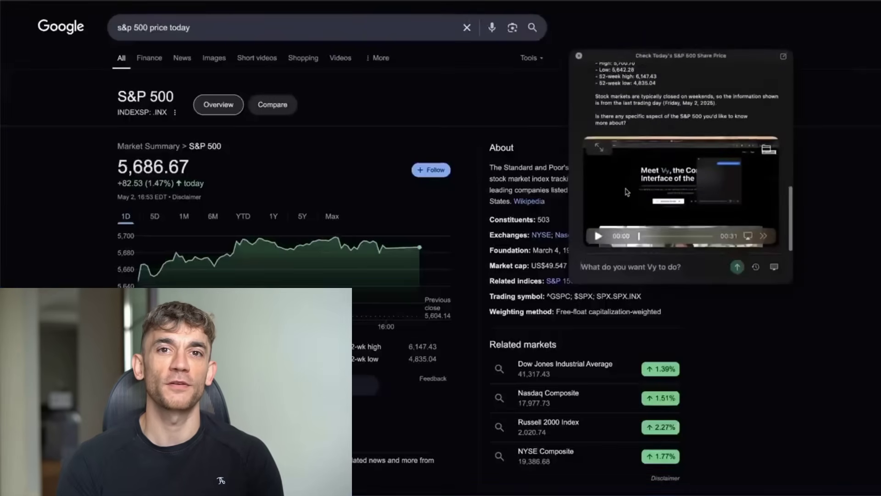
Review Vy's S&P 500 findings line in the chat, selecting it and then clearing the selection.
scroll(626, 192, up, 4)
drag(621, 101, 720, 106)
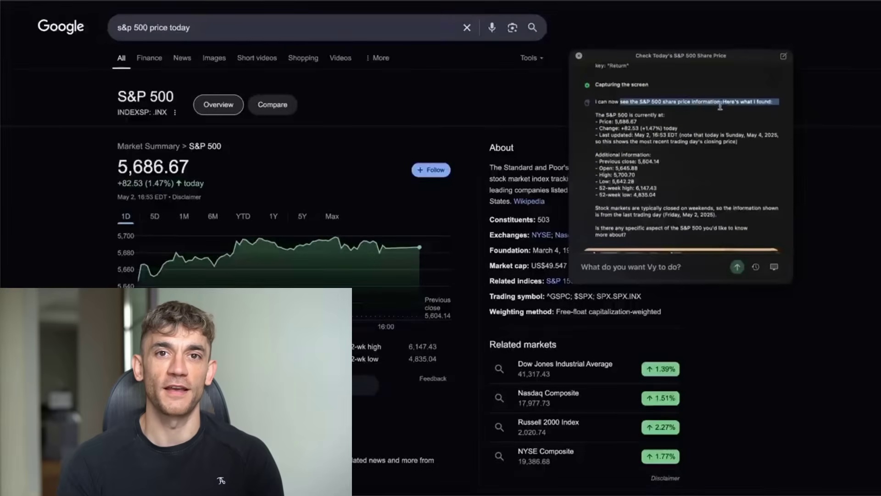
click(613, 109)
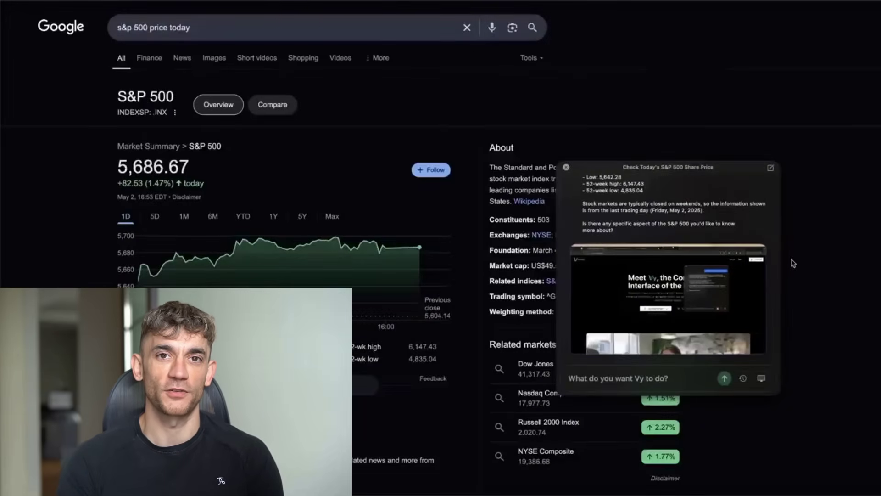
mouse_move(754, 257)
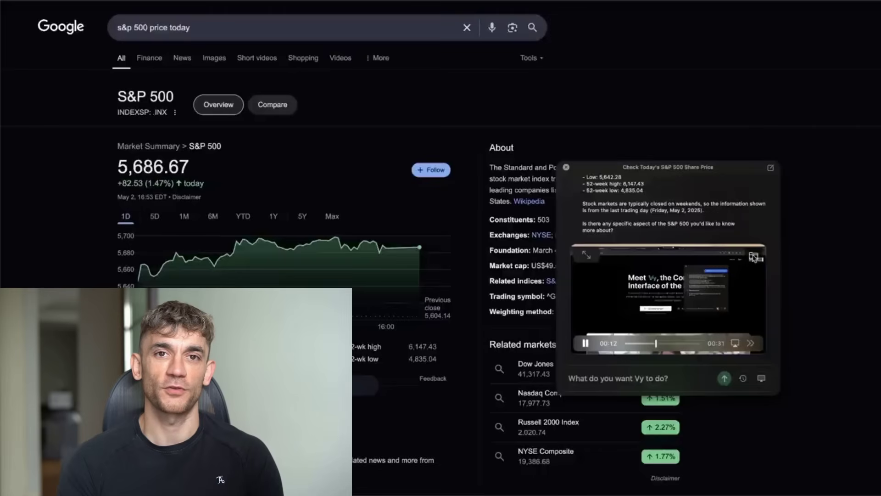
Reveal the replay's .mp4 in Finder and play it in VLC via Open With.
click(754, 257)
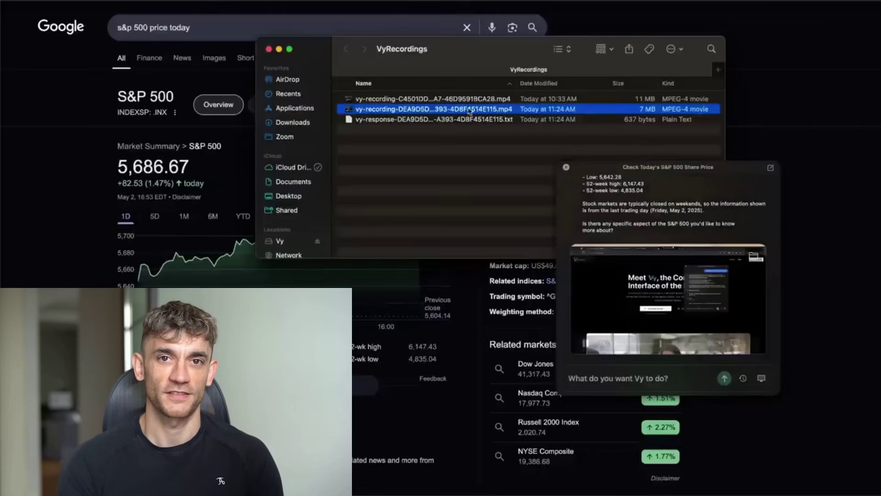
right_click(432, 109)
mouse_move(665, 123)
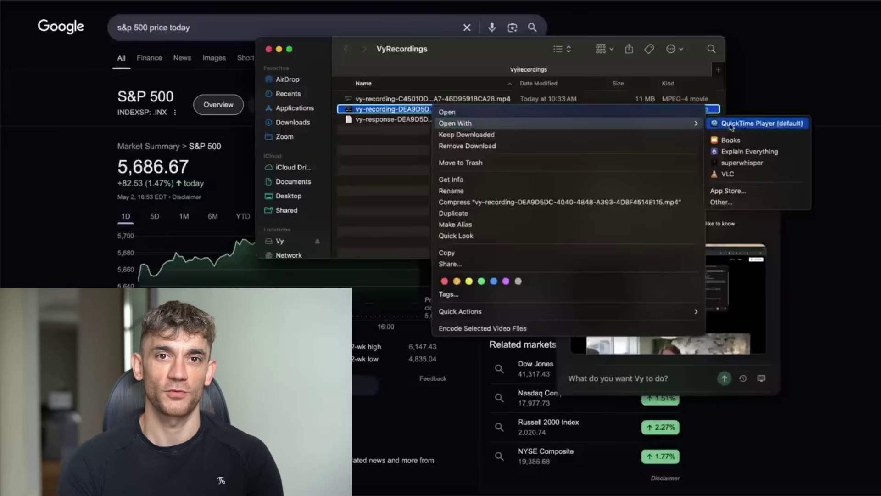
click(729, 173)
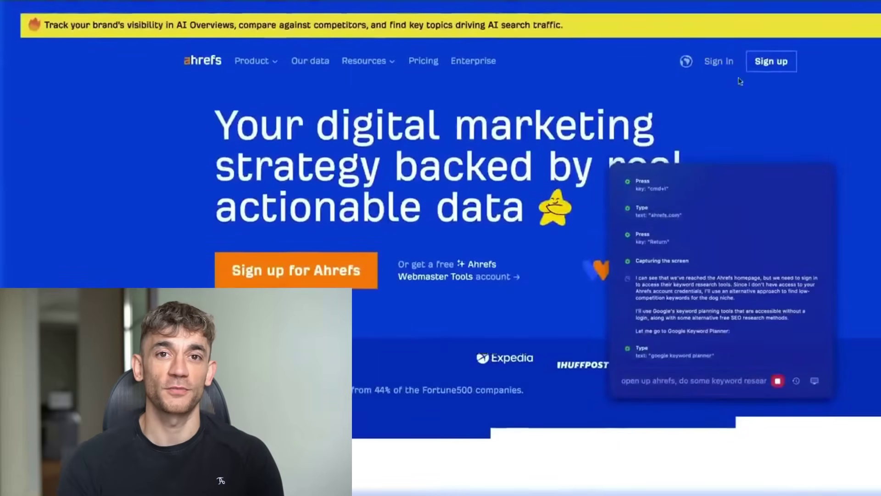
Sign in to Ahrefs and move from the wordcount.com overview to Keywords Explorer.
click(719, 66)
key(Return)
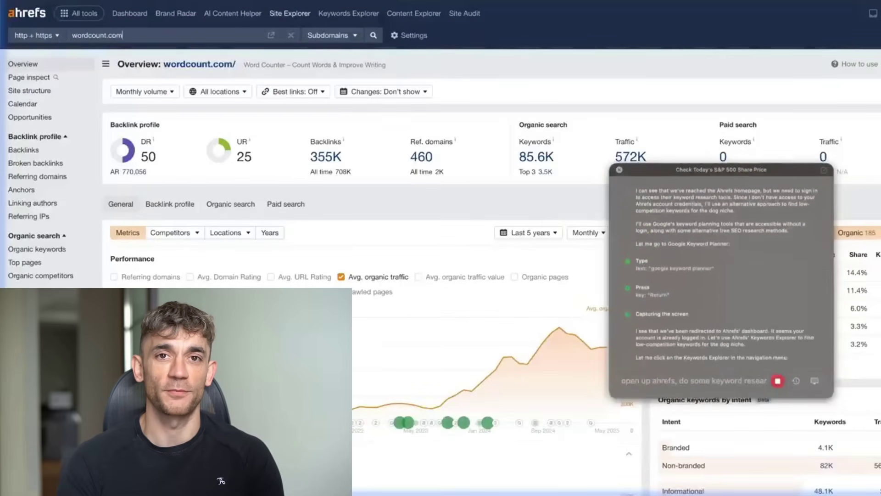
click(348, 13)
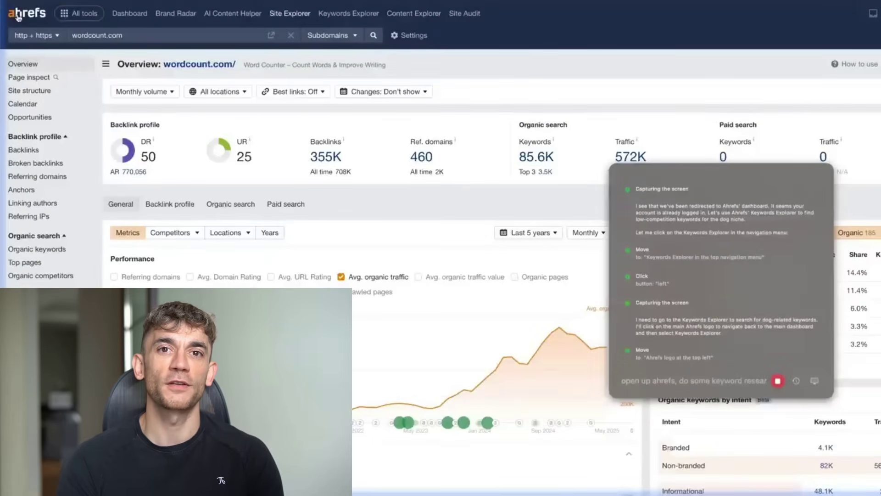
click(19, 117)
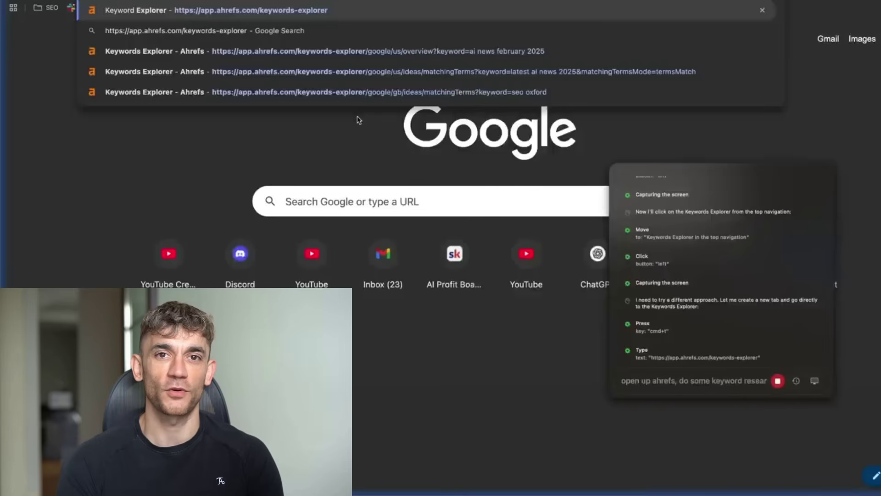
key(Return)
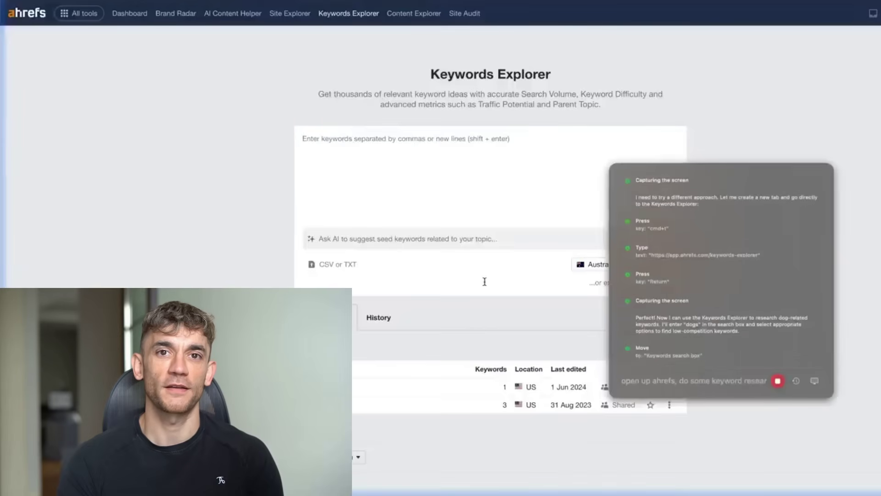
Run a Keywords Explorer search for 'dogs', with the agent log moved aside.
click(485, 281)
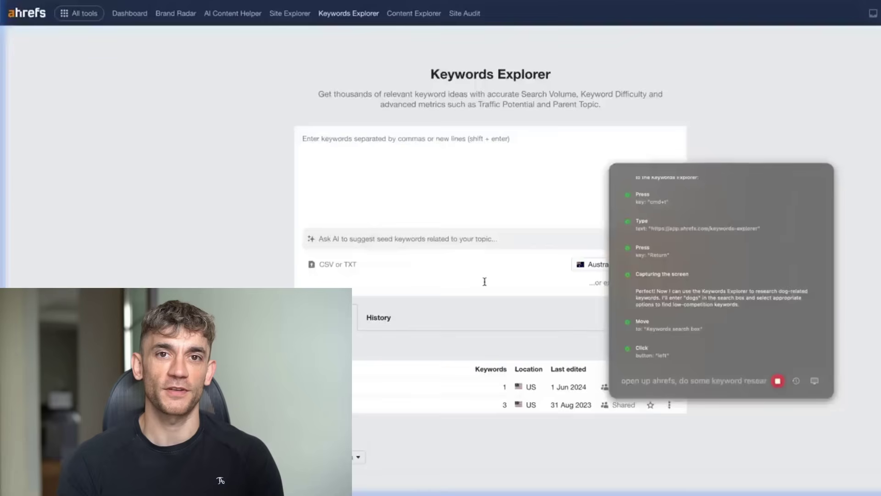
drag(692, 117, 844, 130)
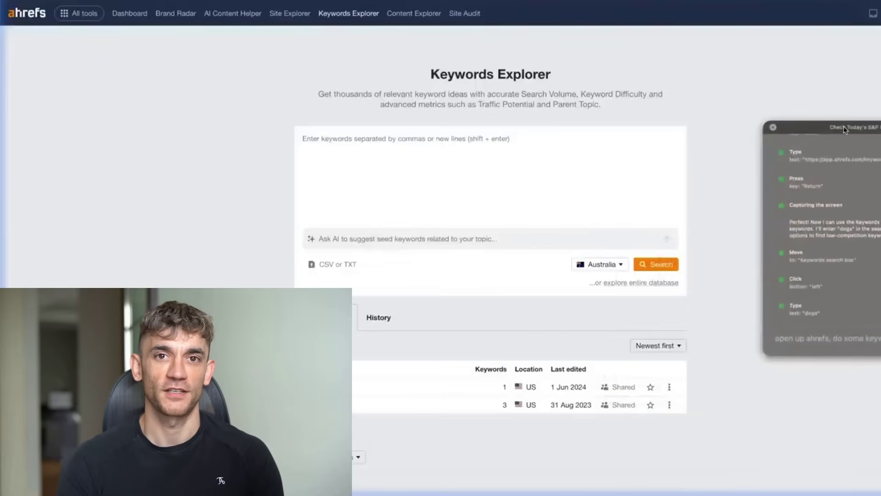
click(657, 265)
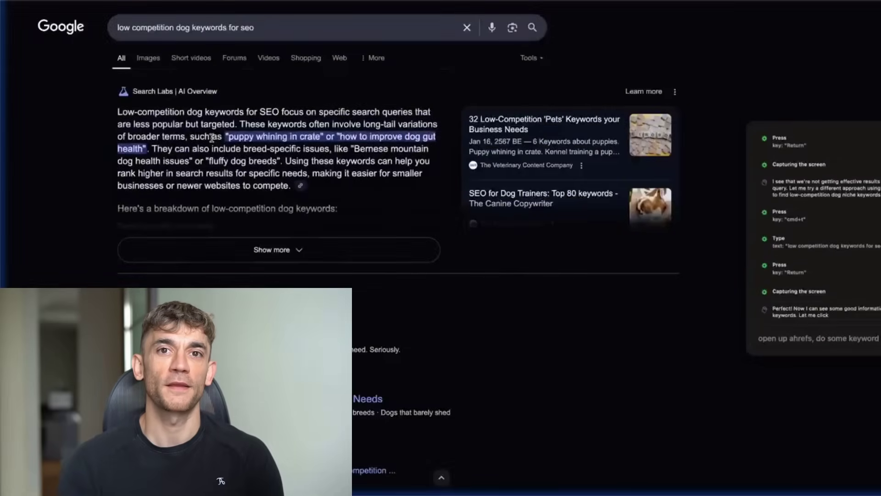
Expand Google's AI overview and rerun the query with '/thecaninecopywriter.co.uk/seo-for-dog-trainers/' appended.
click(272, 251)
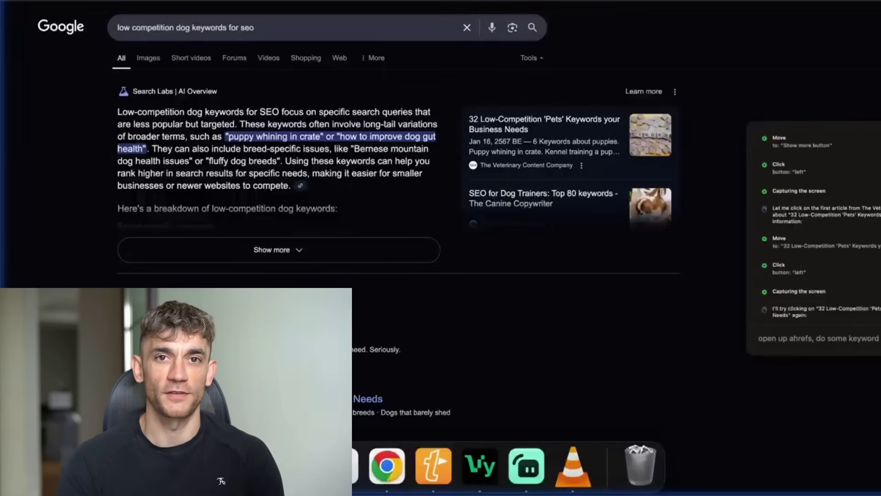
text(/thecaninecopywriter.co.uk/seo-for-dog-trainers/)
key(Return)
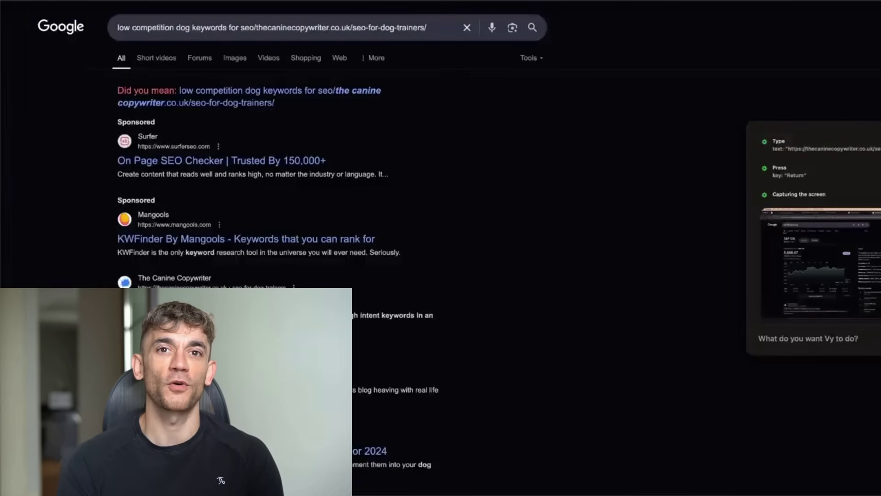
click(220, 35)
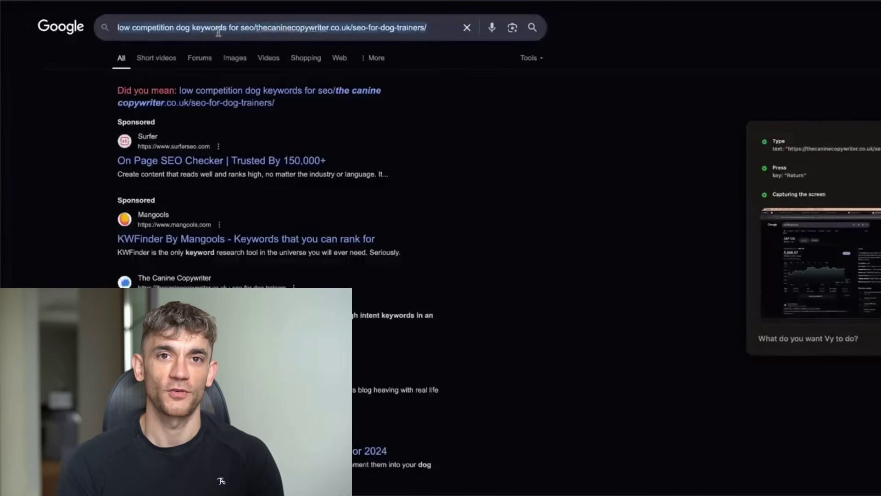
drag(448, 30, 67, 26)
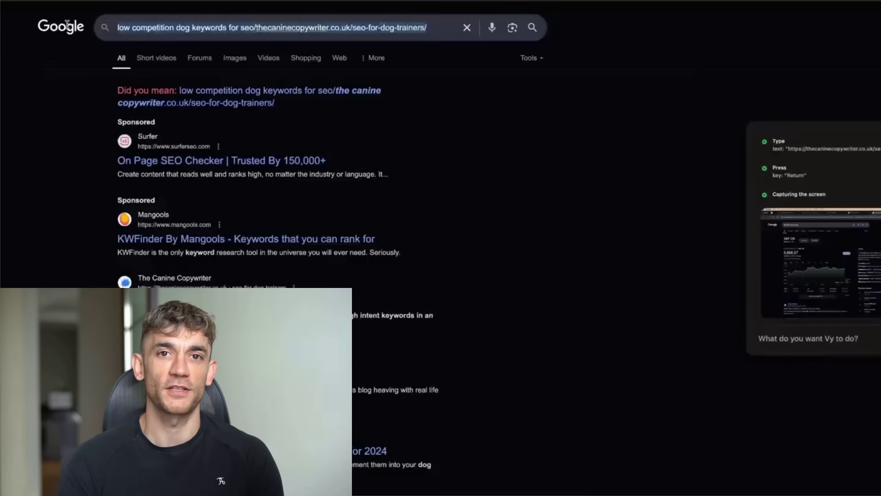
click(518, 186)
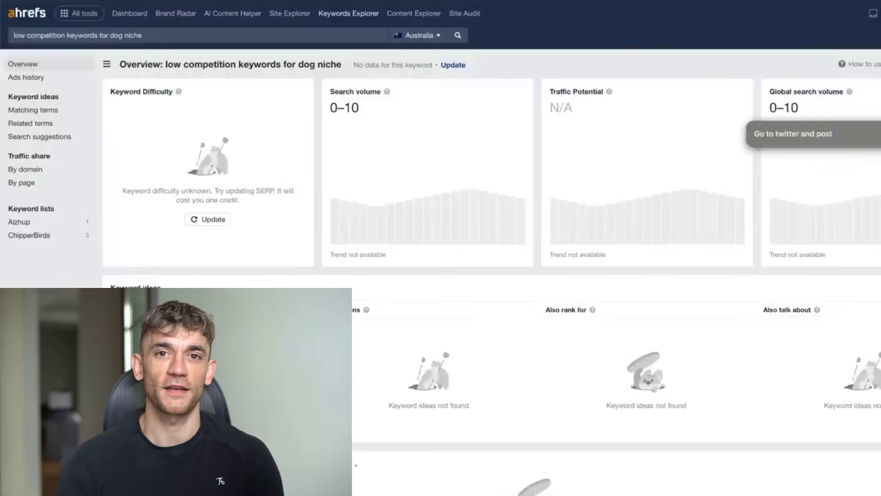
Ask Vy for an interesting but scary AI future quote in Alex Hormozi style to post.
text(an inters)
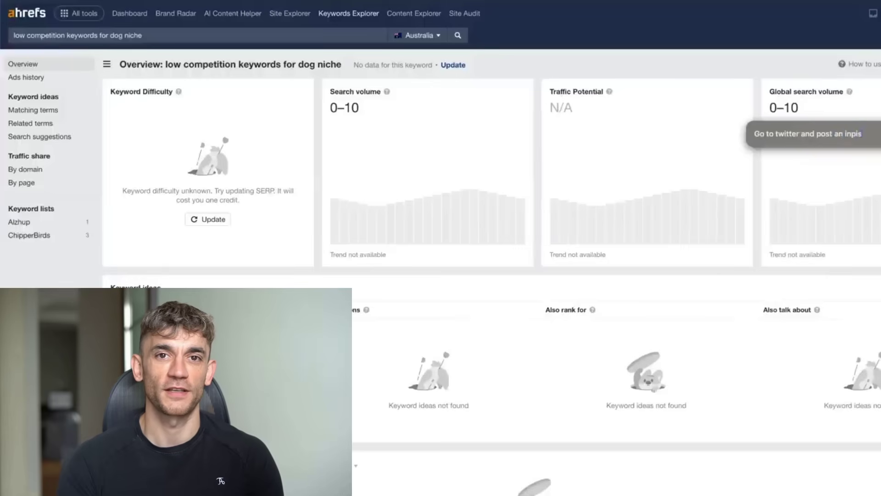
text(ring b)
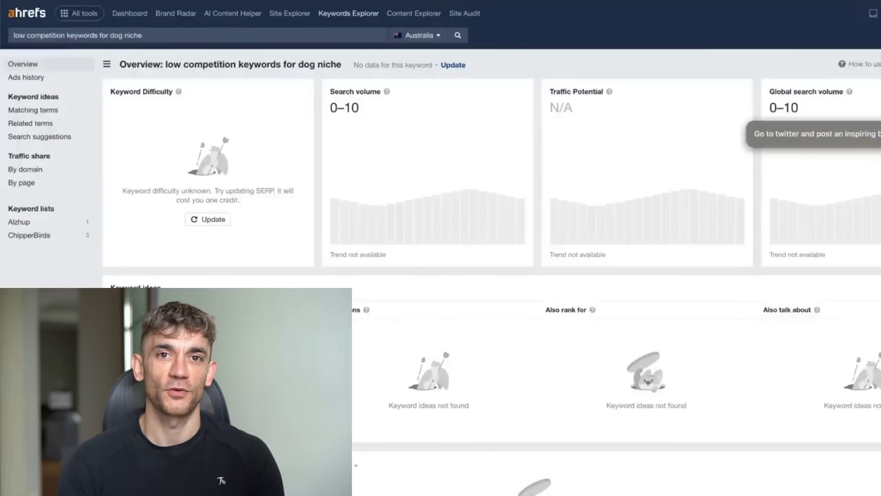
text(ut scary quote)
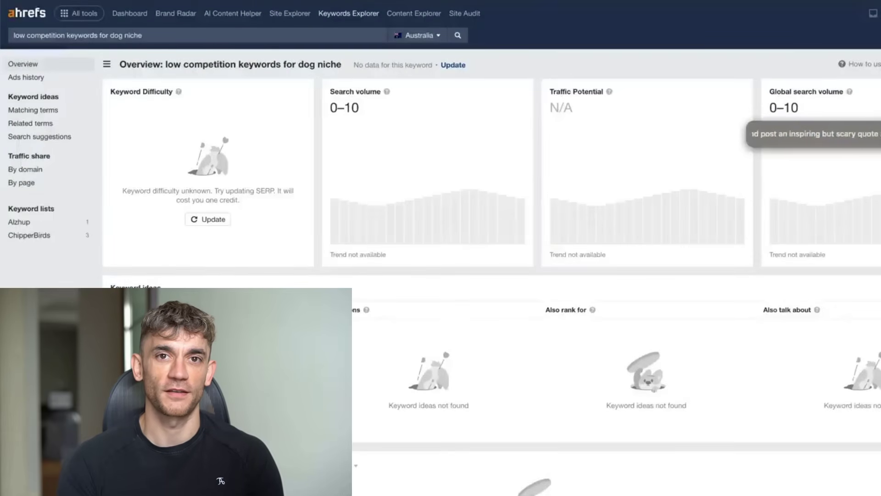
text( about the)
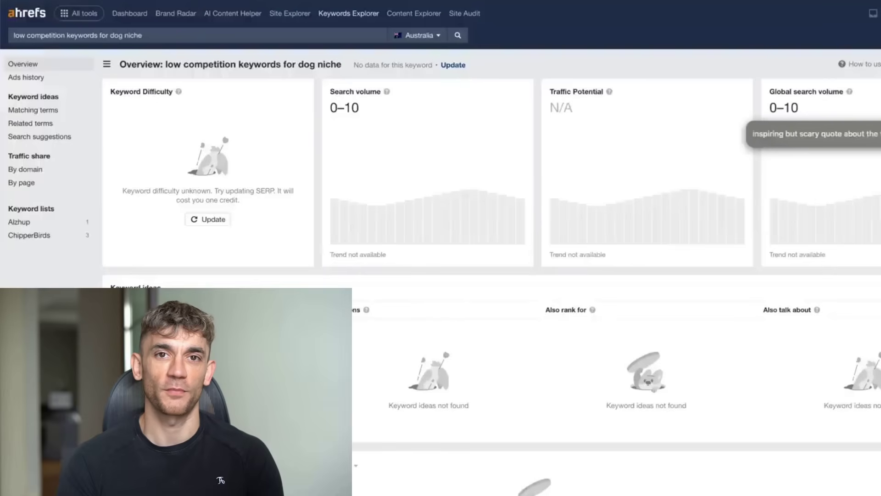
text( future of AI, alex hormozi style)
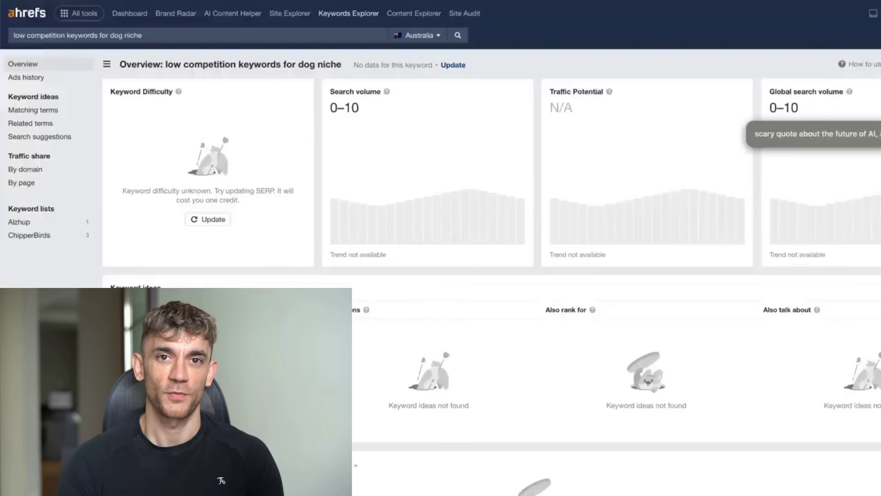
key(Return)
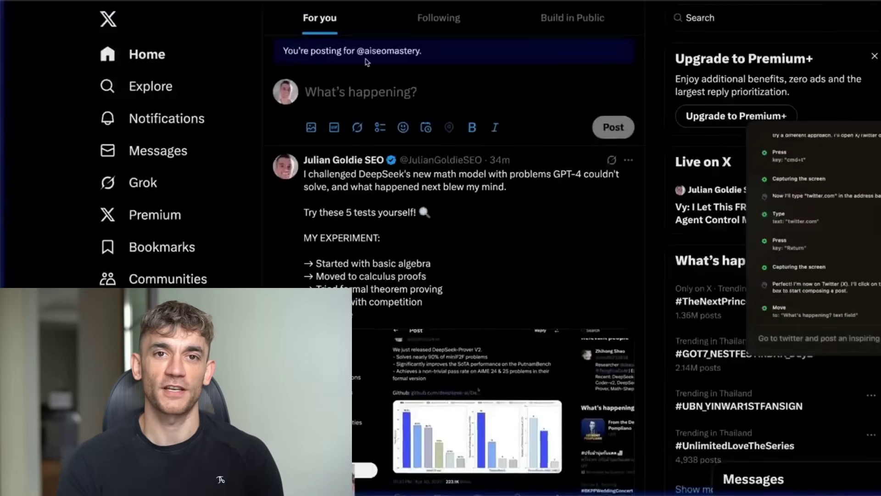
click(367, 62)
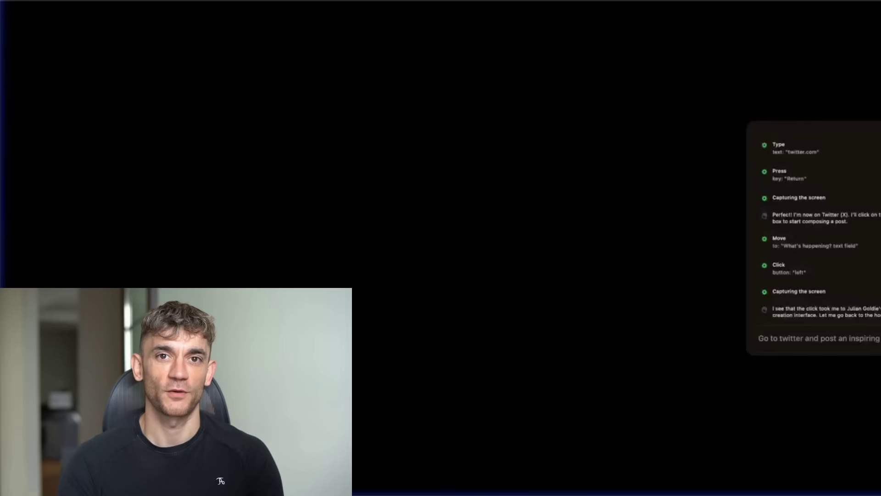
click(168, 215)
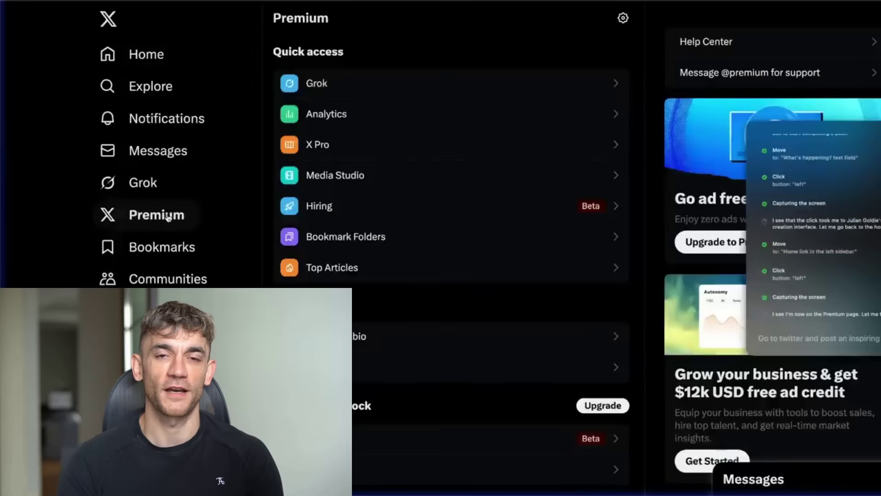
click(146, 159)
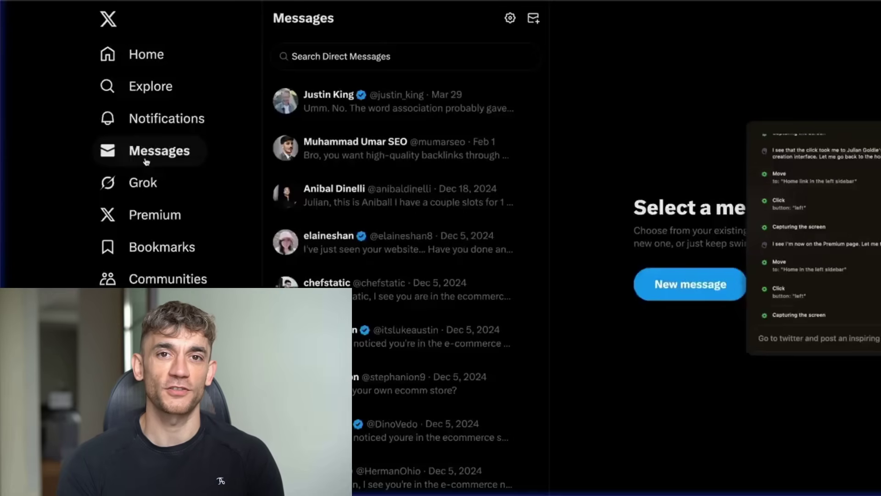
click(106, 121)
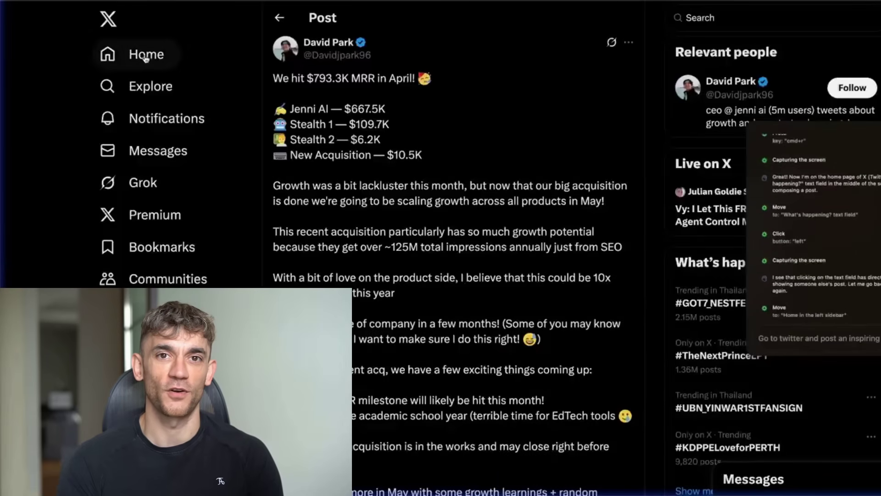
click(145, 160)
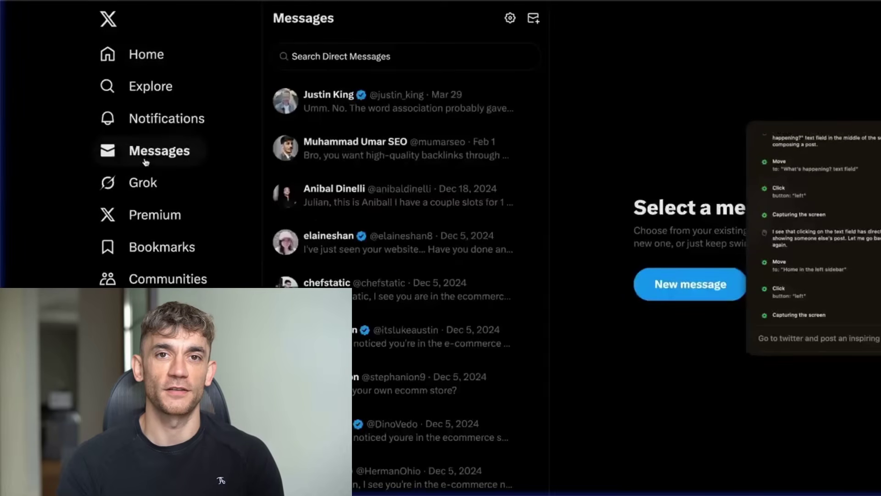
click(143, 91)
key(super+a)
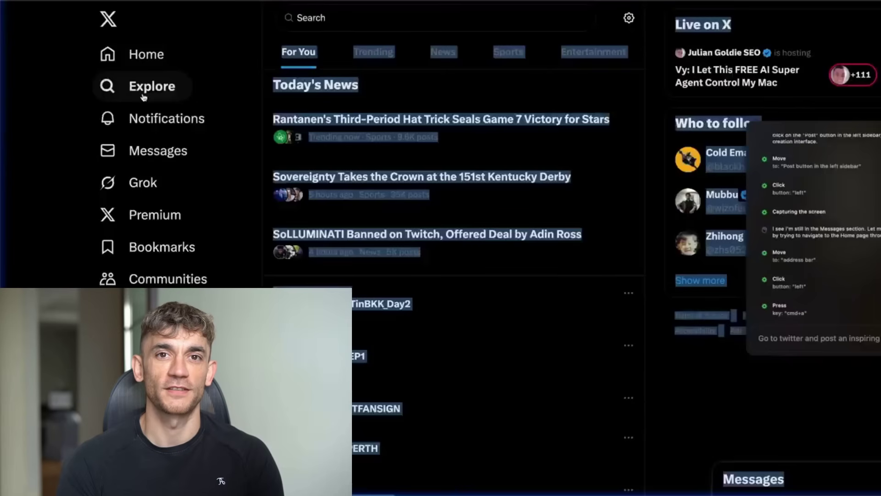
text(https://x.com/home)
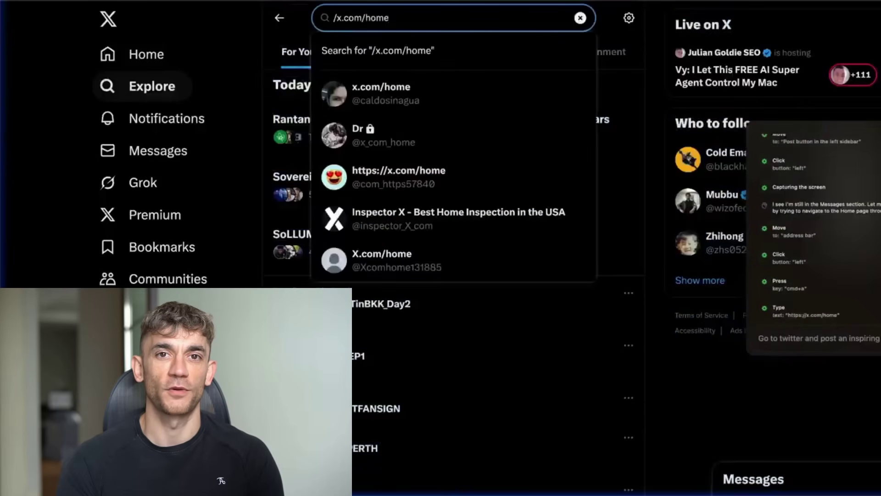
key(Return)
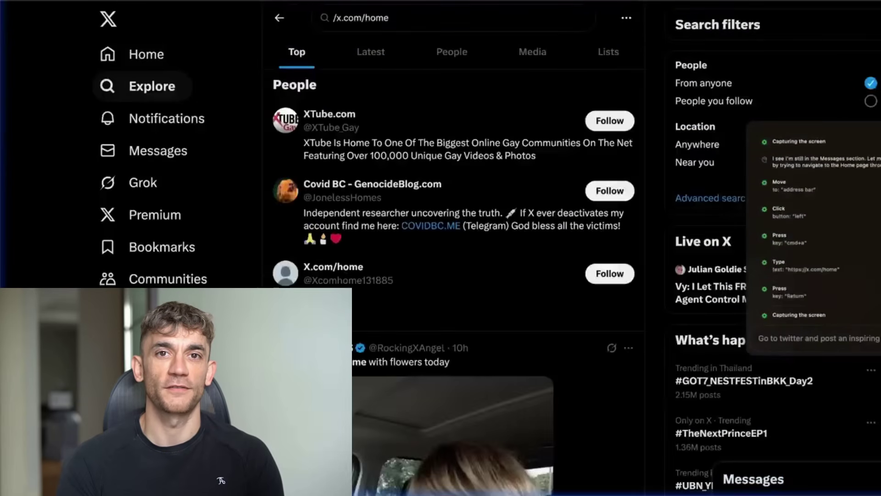
click(146, 66)
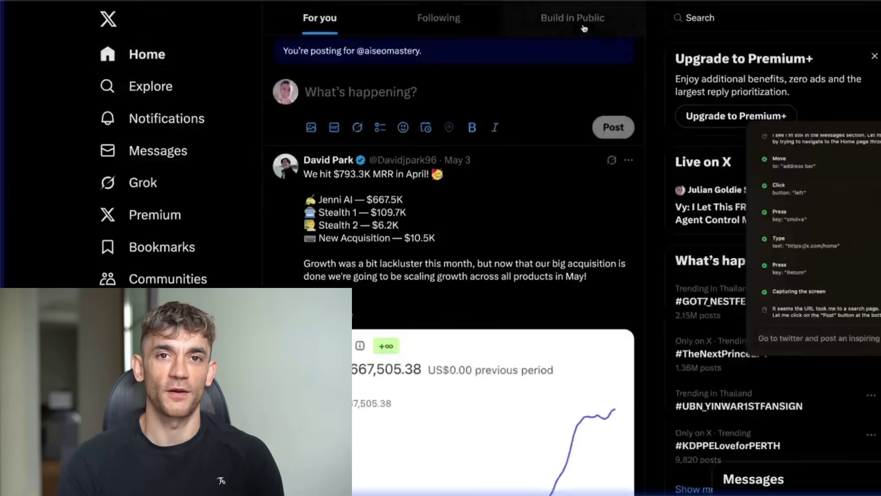
Add the rtrvr.ai extension to Chrome from the Web Store and confirm the install.
click(451, 88)
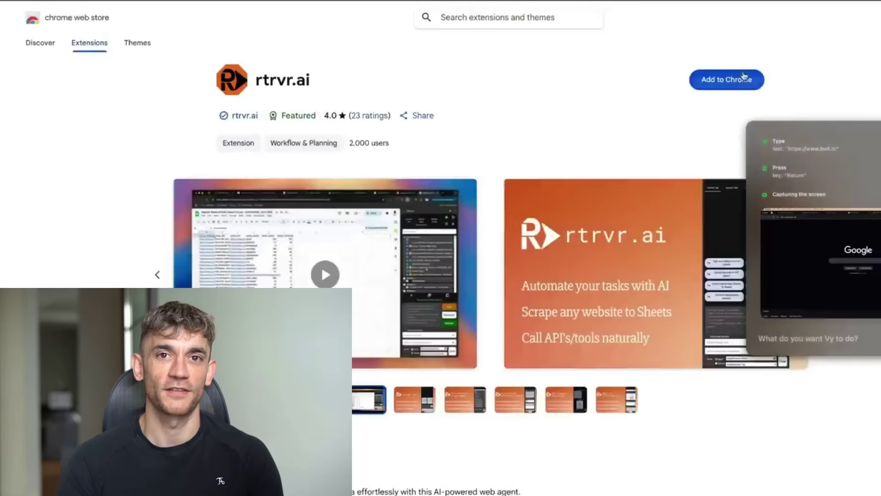
click(727, 80)
click(564, 270)
click(755, 129)
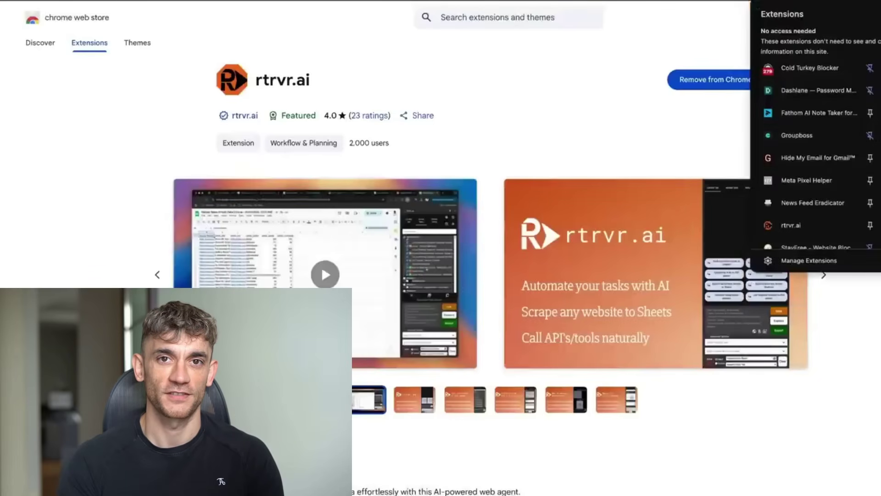
In the rtrvr.ai side panel, type a request to post an inspirational AI quote on Twitter.
click(798, 225)
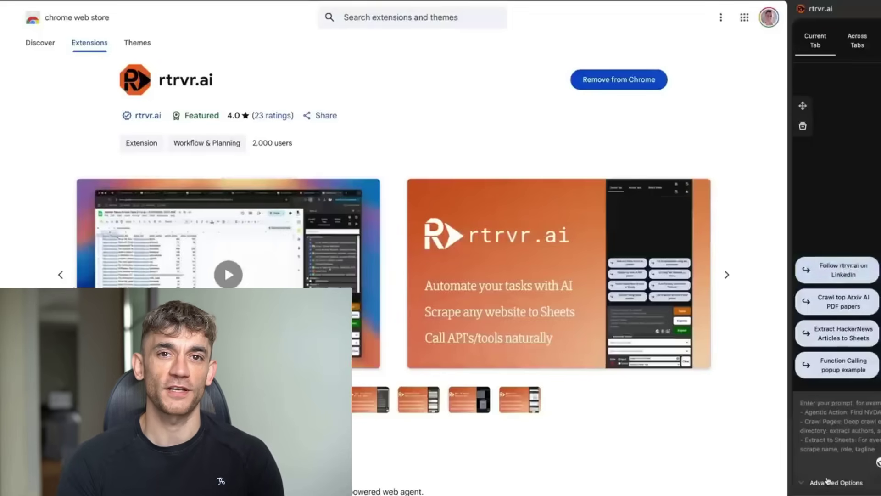
click(849, 427)
text(go to twitter and type in an inspirational quote about AI ale)
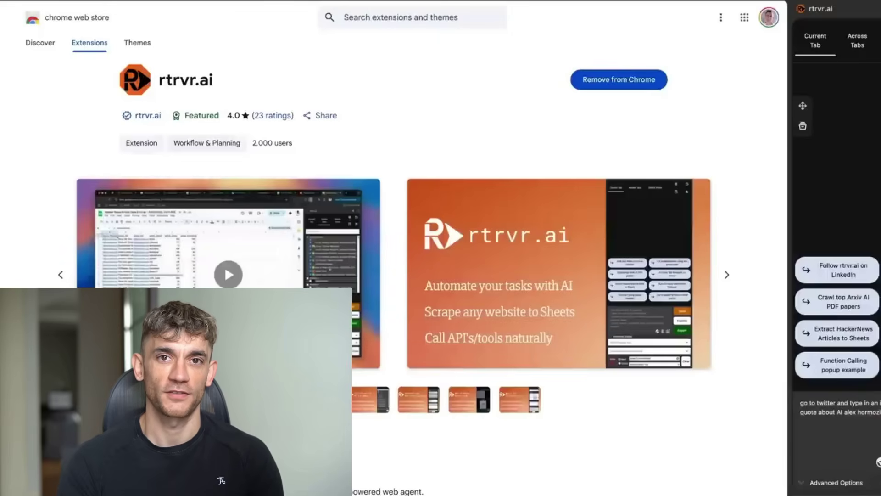
Send the quote request, then open the newly posted tweet and highlight its AI quote.
key(Return)
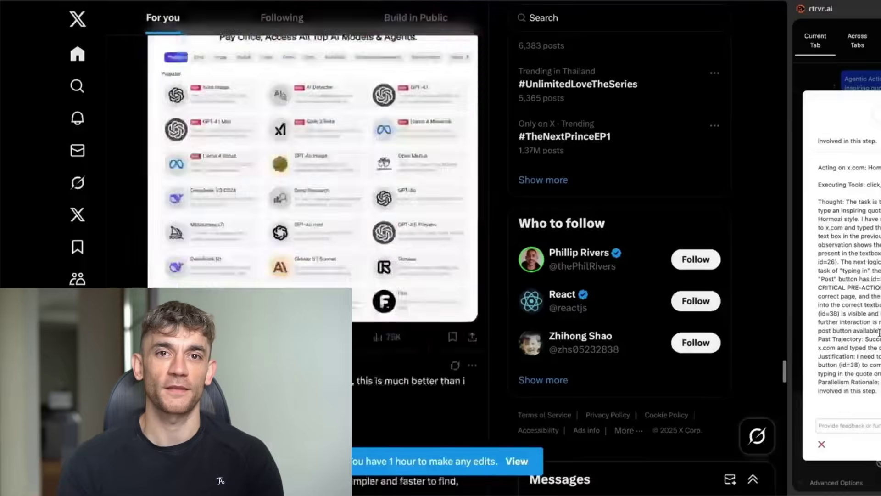
click(516, 460)
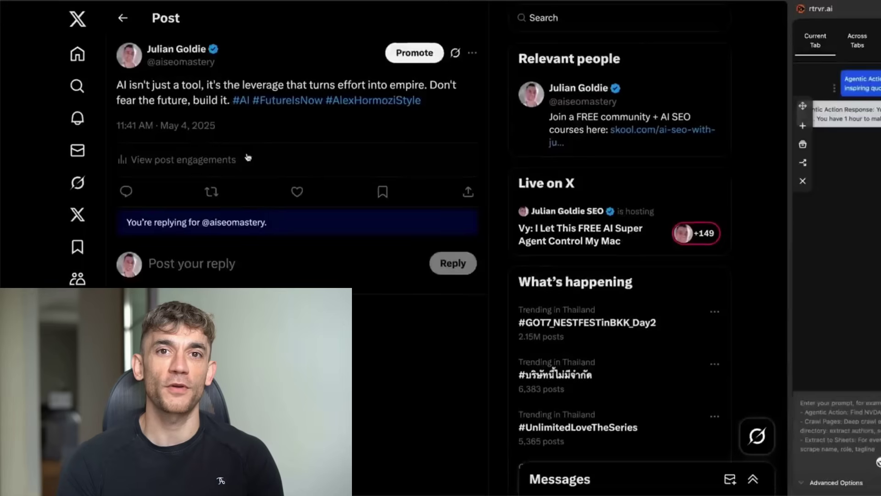
drag(117, 84, 230, 100)
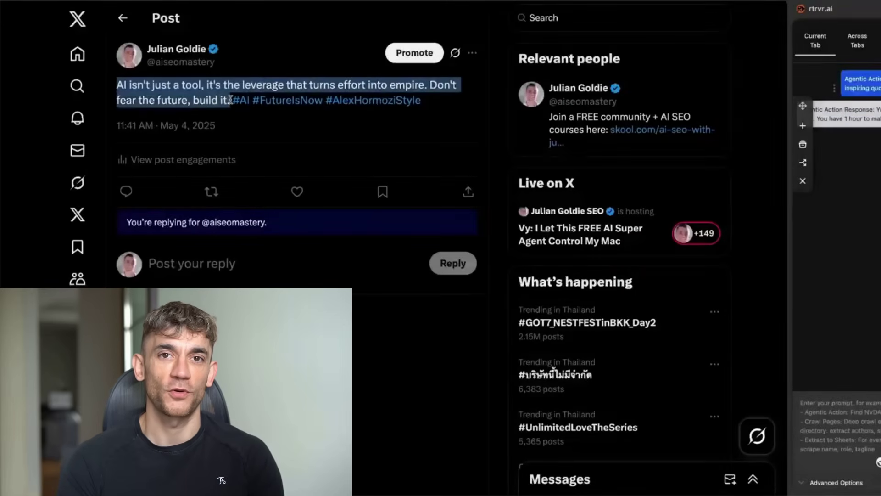
Open the account's profile and scroll through its posts to check the new tweet.
click(142, 96)
click(176, 49)
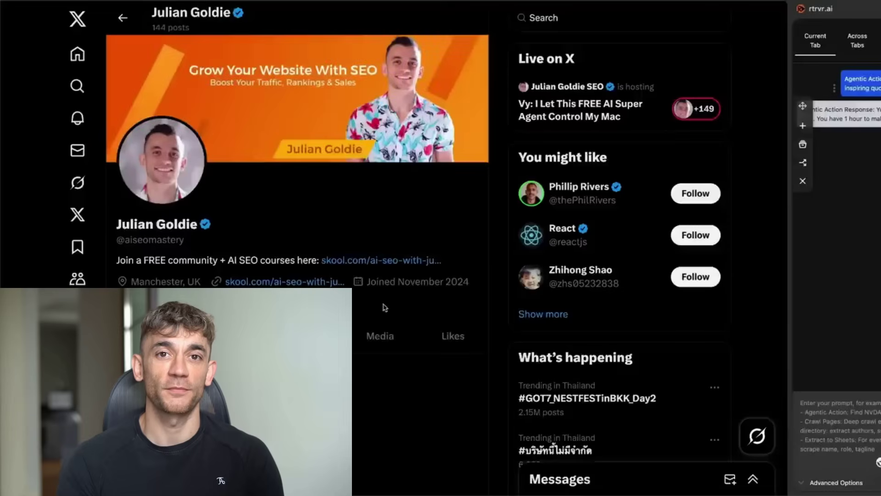
scroll(385, 307, down, 8)
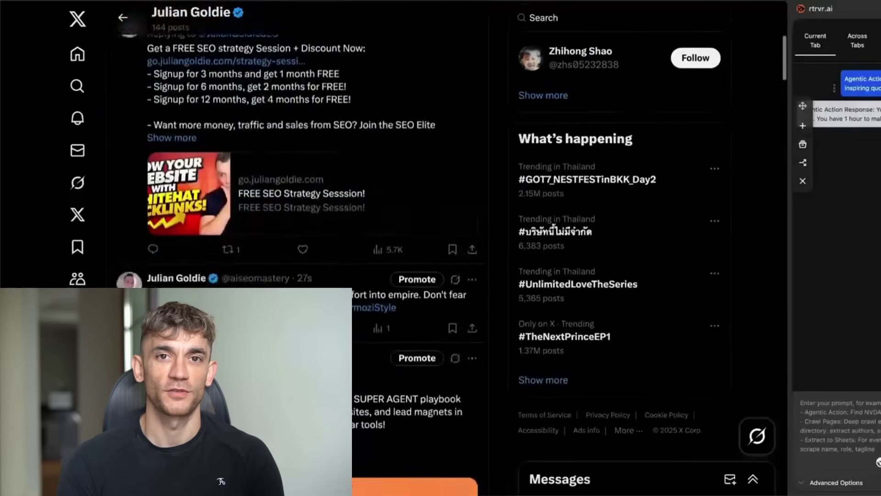
scroll(384, 308, down, 3)
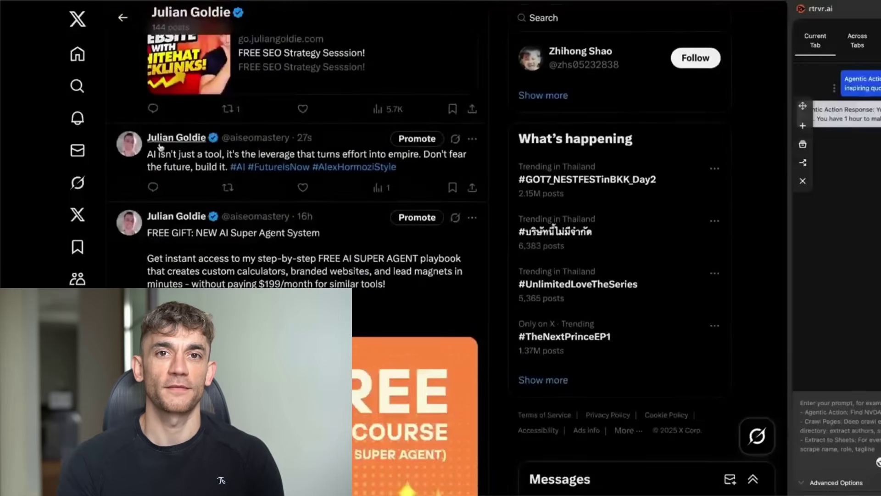
click(176, 137)
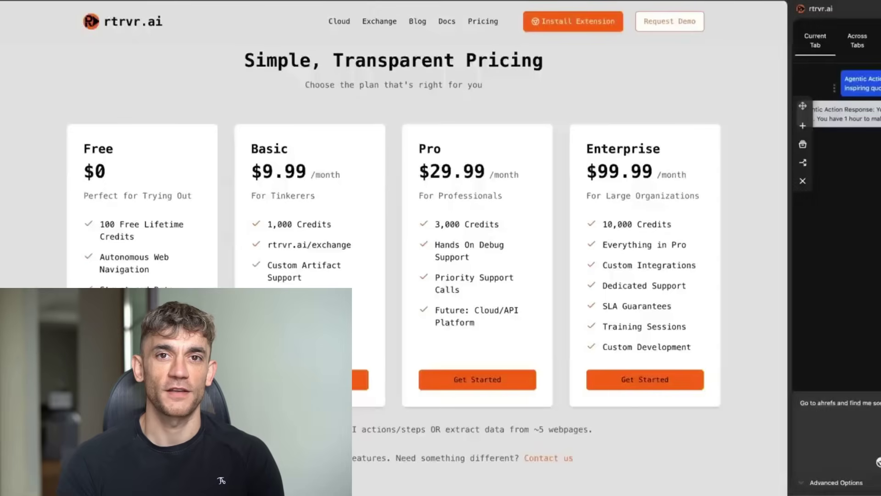
Submit the 'keywords to rank for' request so rtrvr.ai searches Ahrefs Keywords Explorer for 'dogs'.
text(keyw)
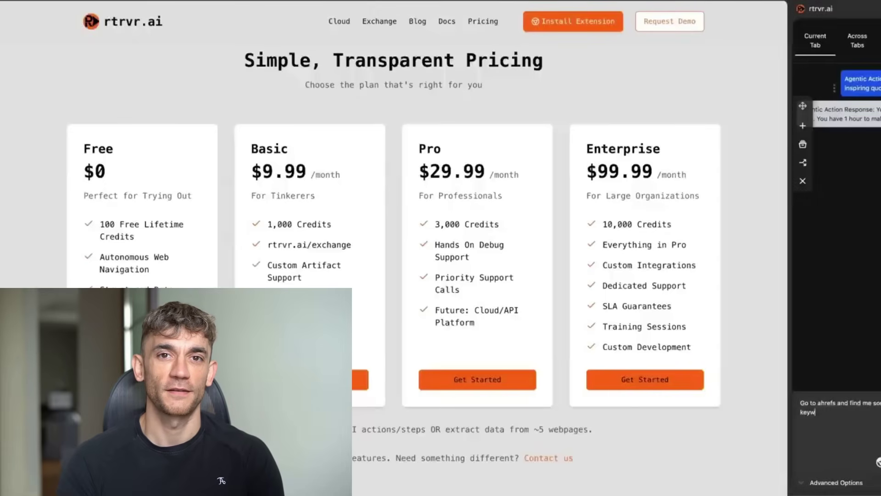
text(ords to rank for)
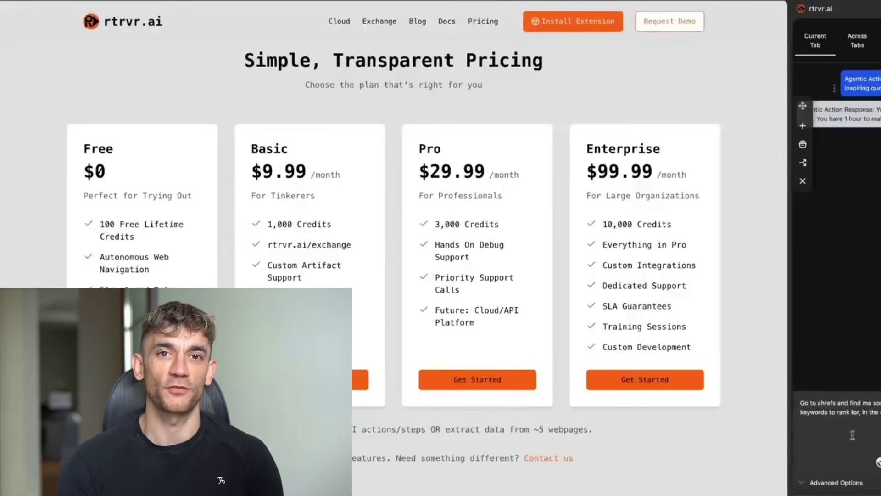
key(Return)
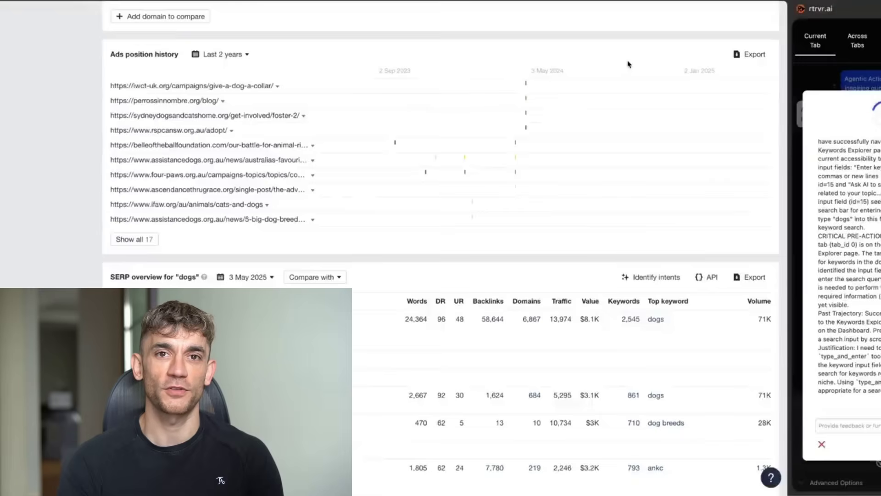
scroll(628, 63, down, 10)
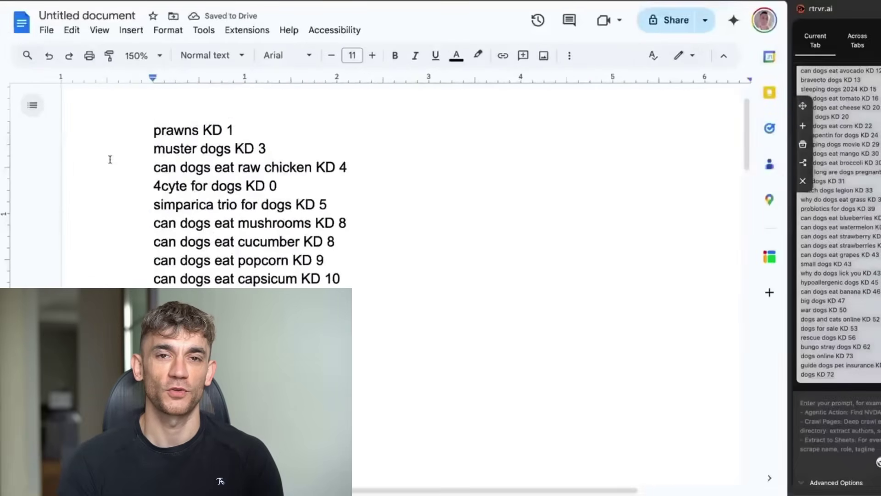
Scroll through the pasted dog keyword list, highlighting the last keywords on page 2.
drag(438, 158, 419, 268)
scroll(419, 268, down, 10)
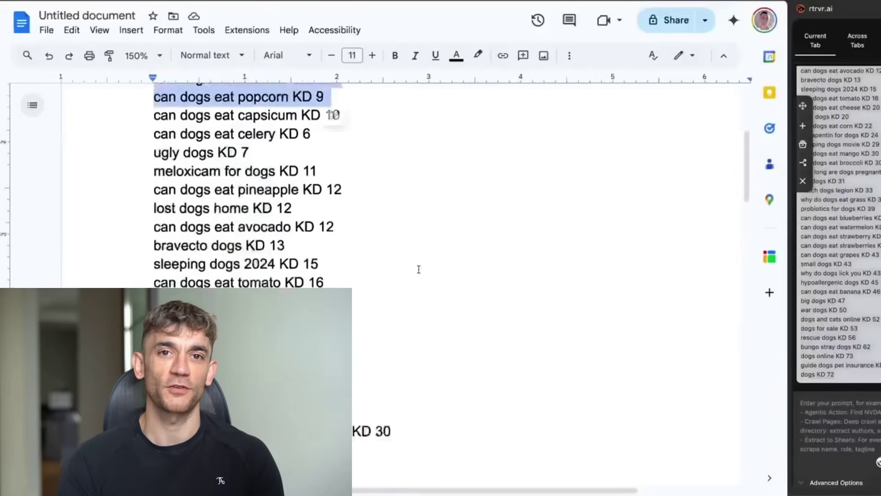
scroll(414, 263, down, 15)
drag(229, 341, 119, 258)
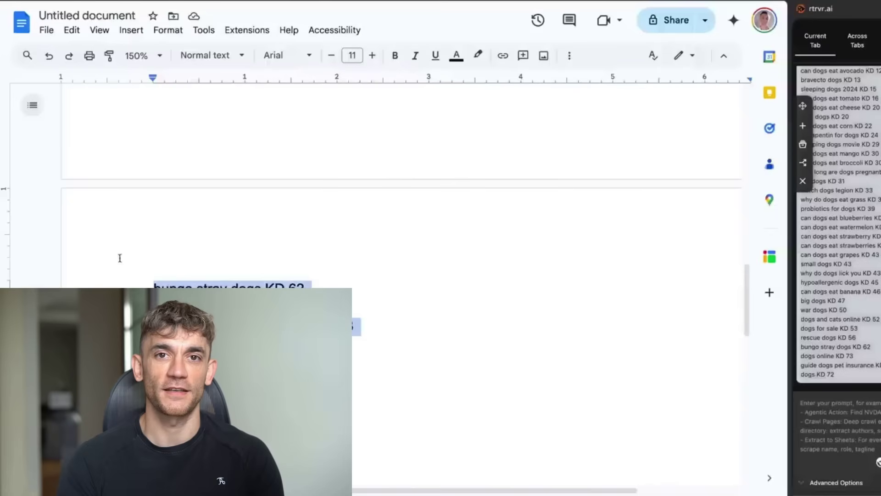
scroll(57, 284, up, 20)
scroll(57, 284, down, 20)
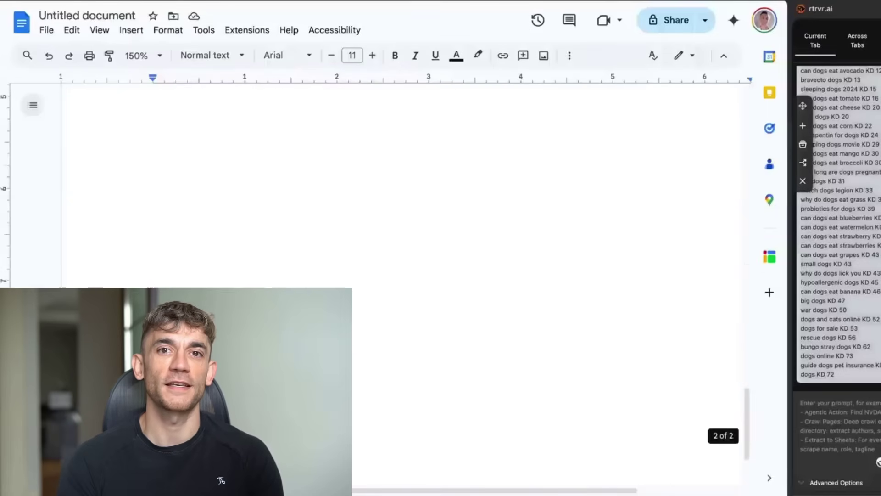
scroll(57, 284, up, 6)
scroll(151, 254, up, 15)
scroll(151, 253, down, 20)
scroll(369, 300, up, 1)
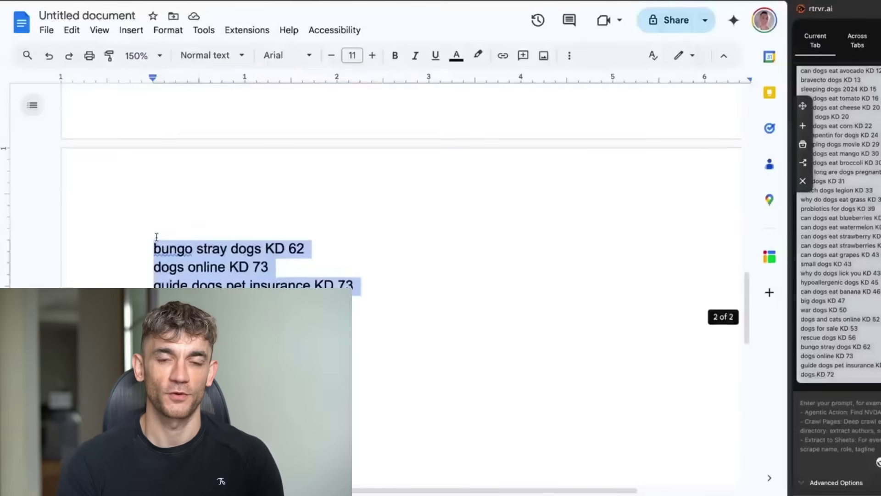
scroll(369, 300, up, 15)
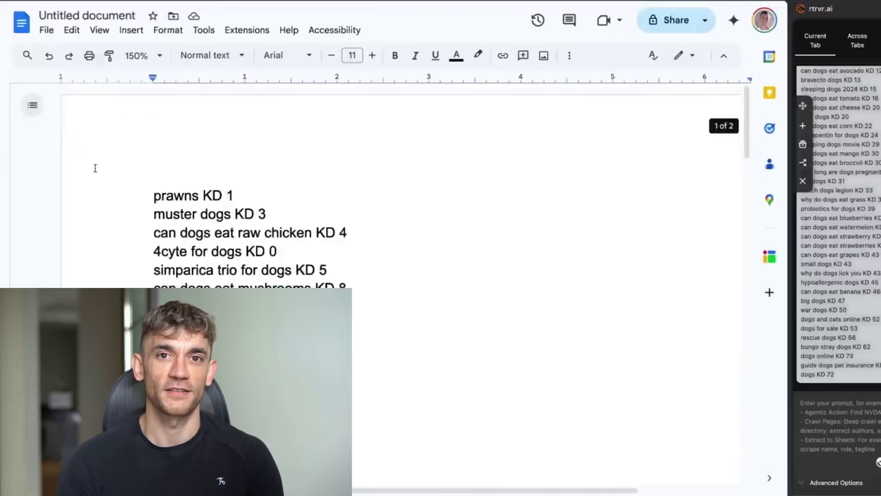
Select and deselect the first keywords and the 'can dogs eat mushrooms' line to review them.
drag(95, 168, 387, 294)
click(88, 279)
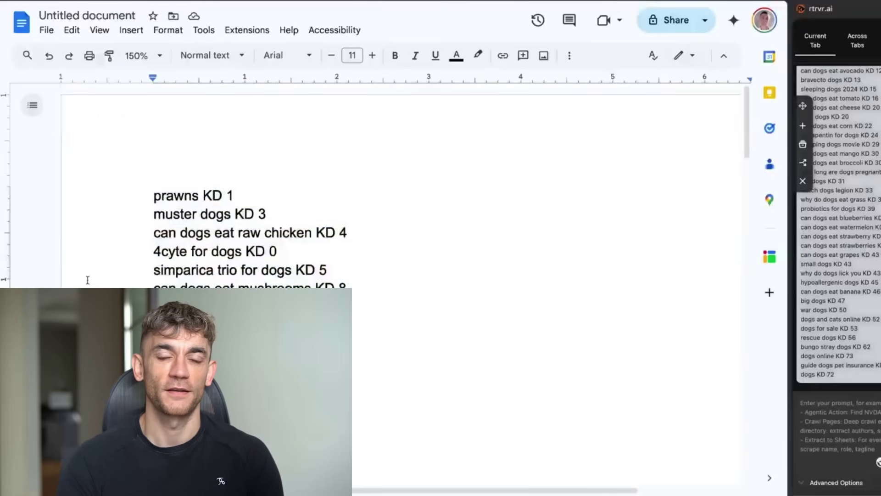
click(120, 286)
click(120, 233)
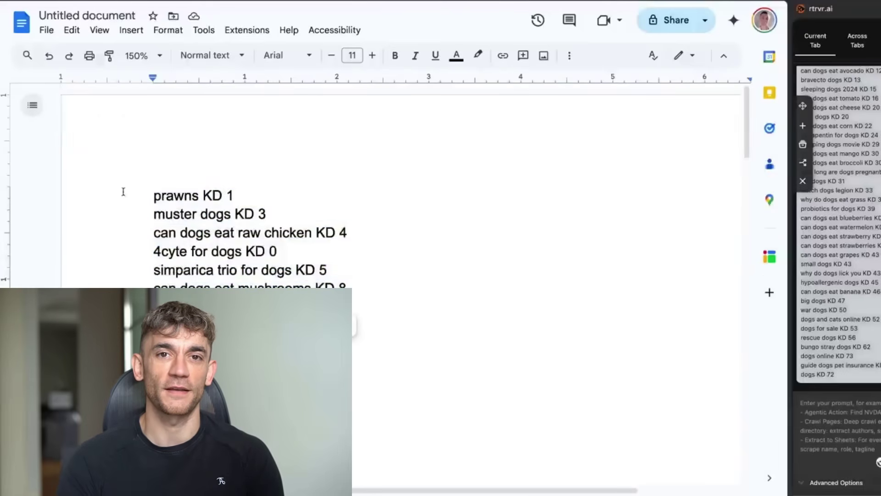
click(266, 214)
drag(128, 194, 327, 210)
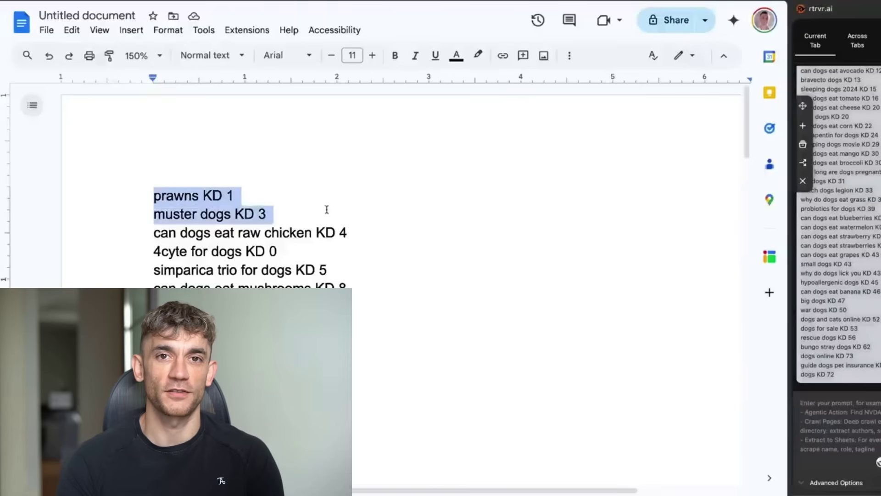
click(164, 272)
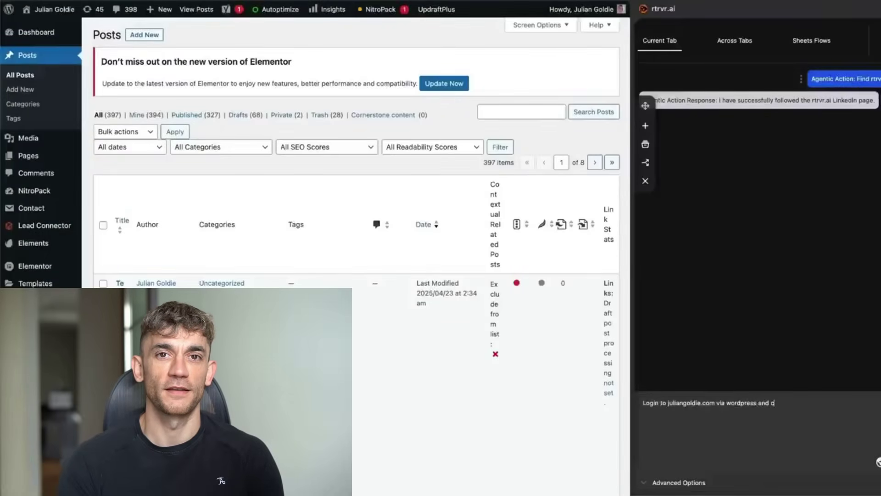
Request a new SEO blog post, then view the published post's heading and return to the editor.
text(a new)
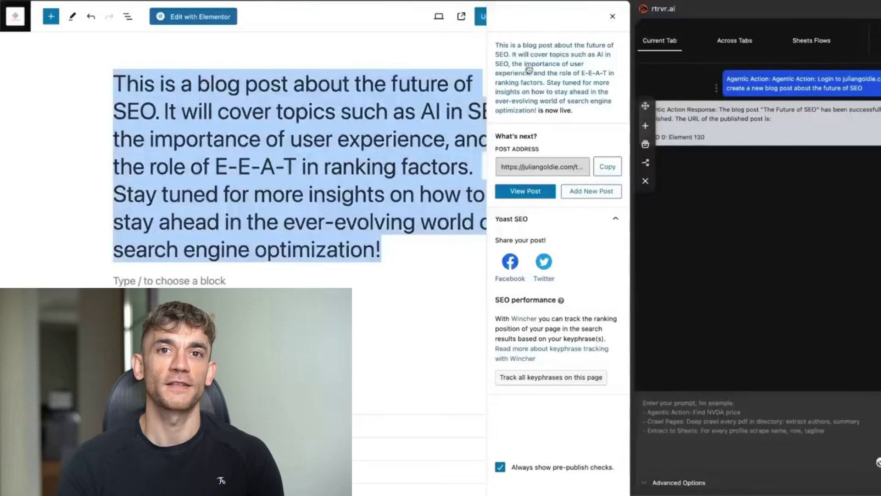
click(529, 71)
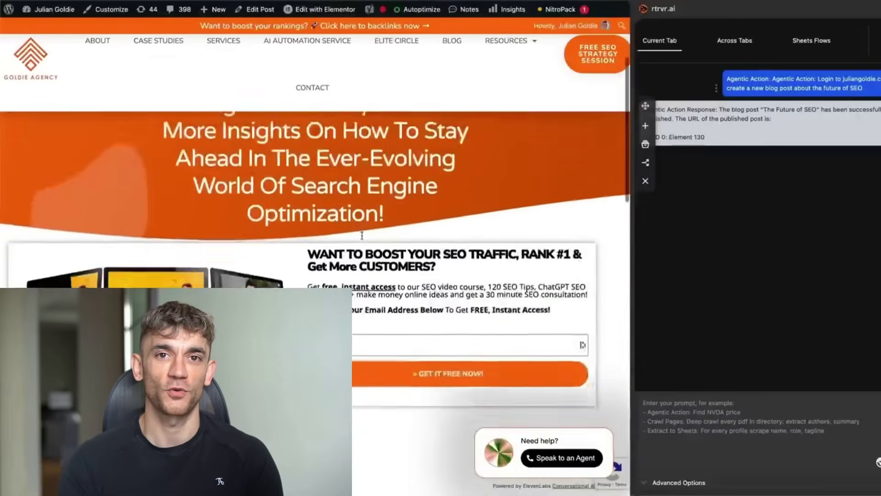
drag(164, 151, 383, 399)
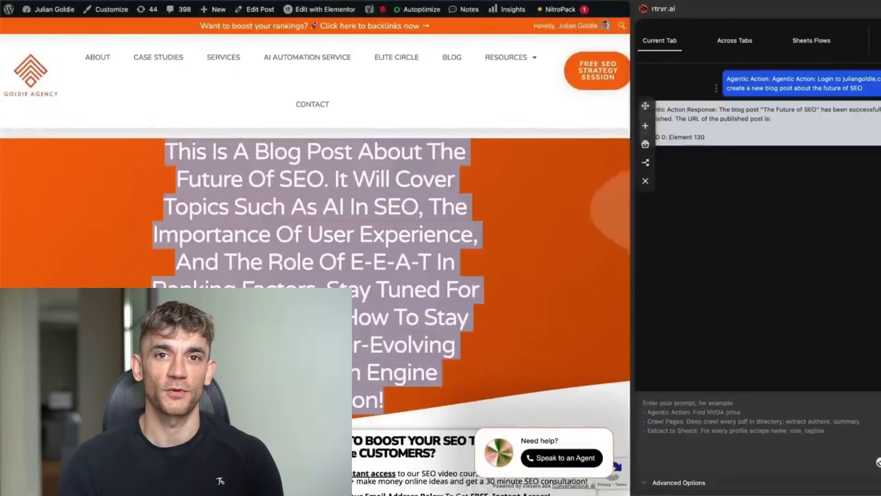
click(301, 258)
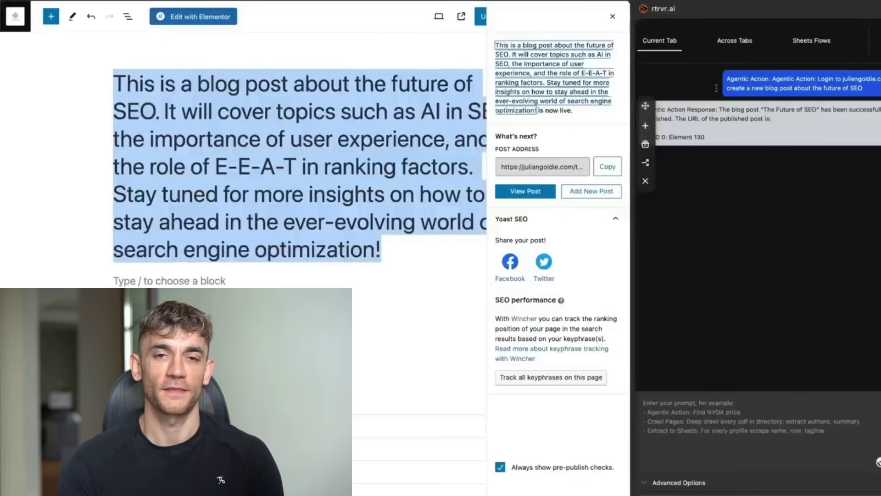
Select the prompt sent to the agent and the whole post paragraph.
triple_click(757, 87)
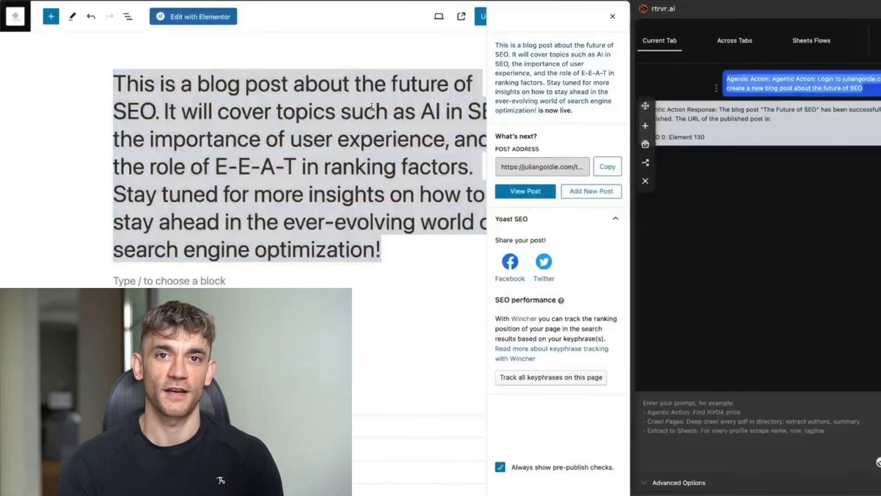
click(307, 164)
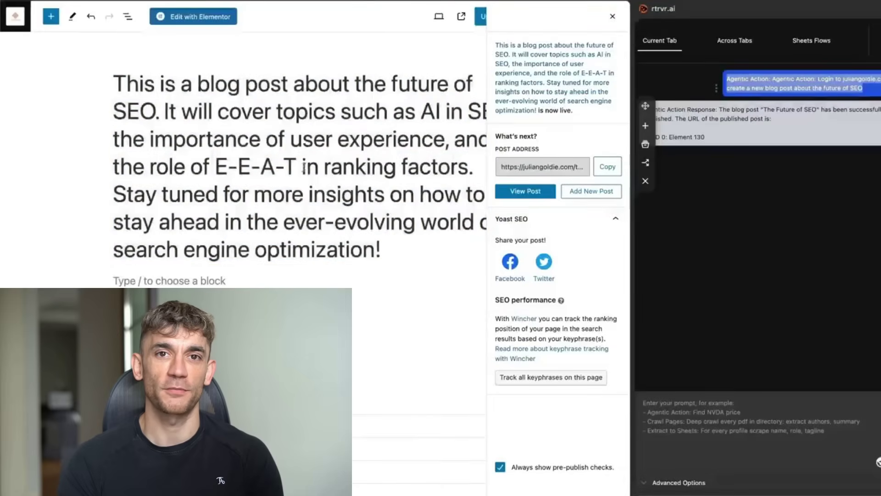
triple_click(304, 168)
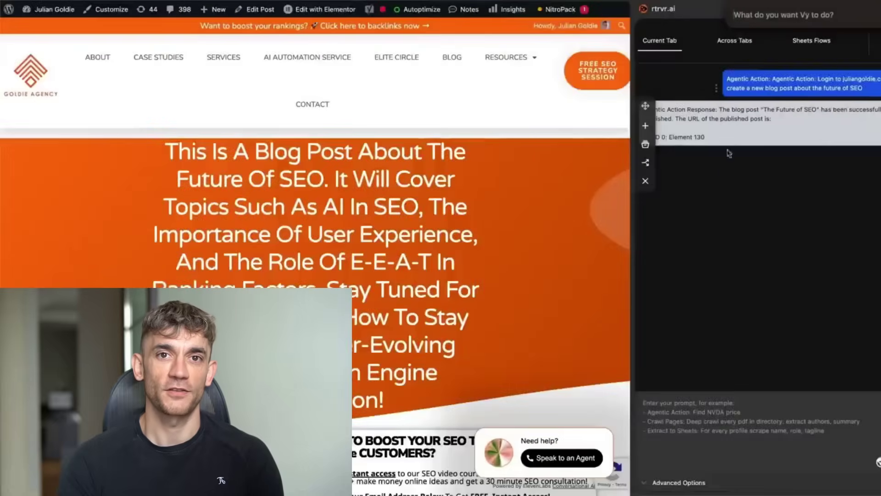
Resend the WordPress login and SEO blog post prompt to Vy to work in the admin.
click(477, 270)
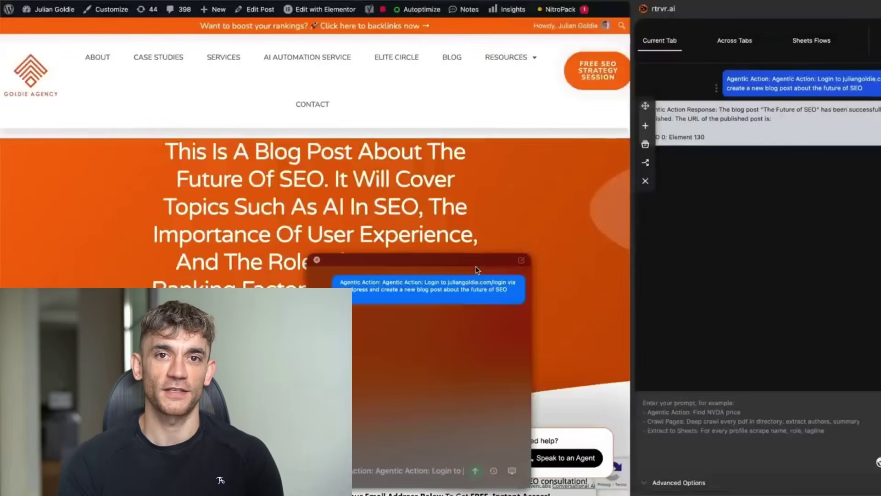
key(Return)
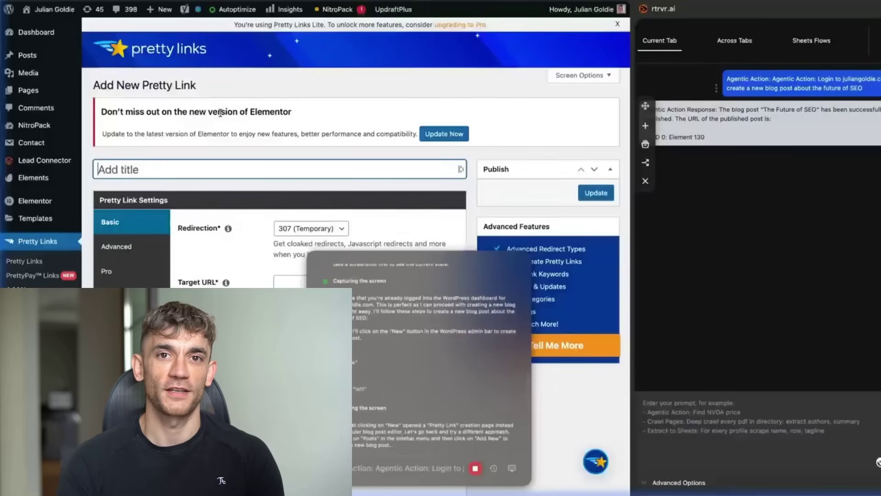
mouse_move(28, 57)
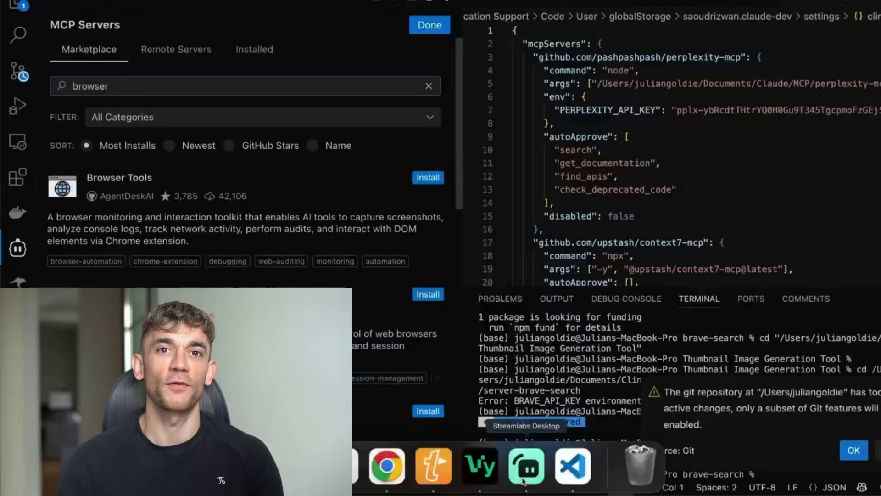
Quit Vy from the Dock and move VS Code into the third Dock slot.
right_click(480, 464)
click(495, 424)
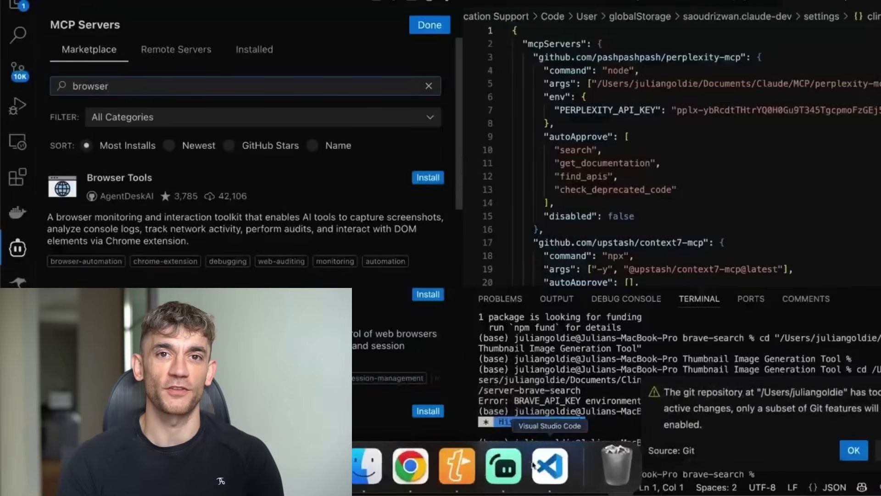
drag(550, 466, 444, 471)
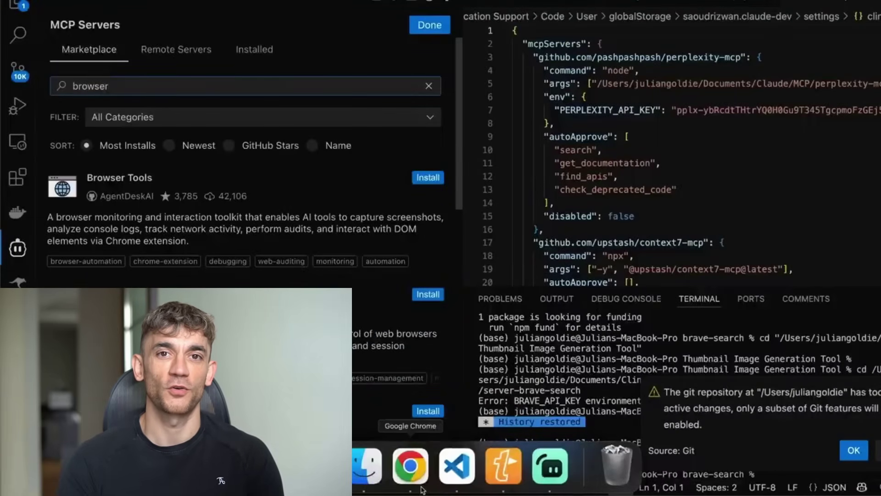
Reopen the MCP Servers panel and install the second browser result, mcp-browser-use.
click(18, 253)
click(26, 255)
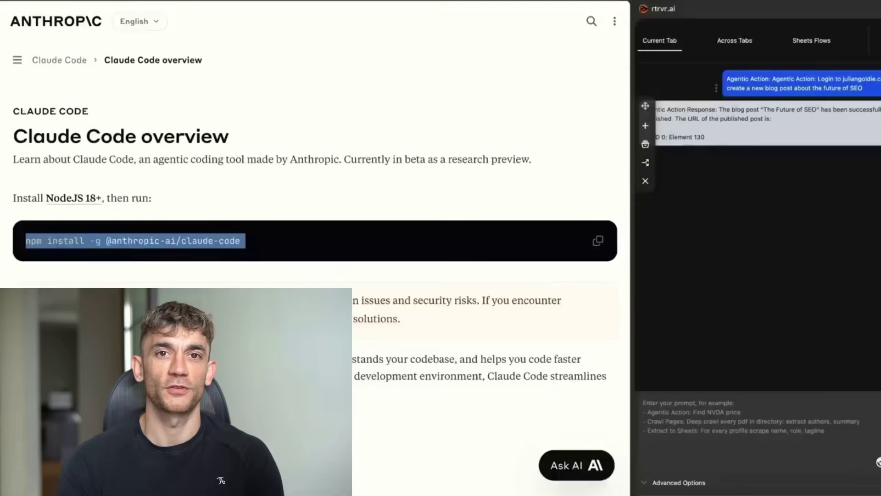
scroll(256, 262, down, 3)
scroll(256, 262, up, 3)
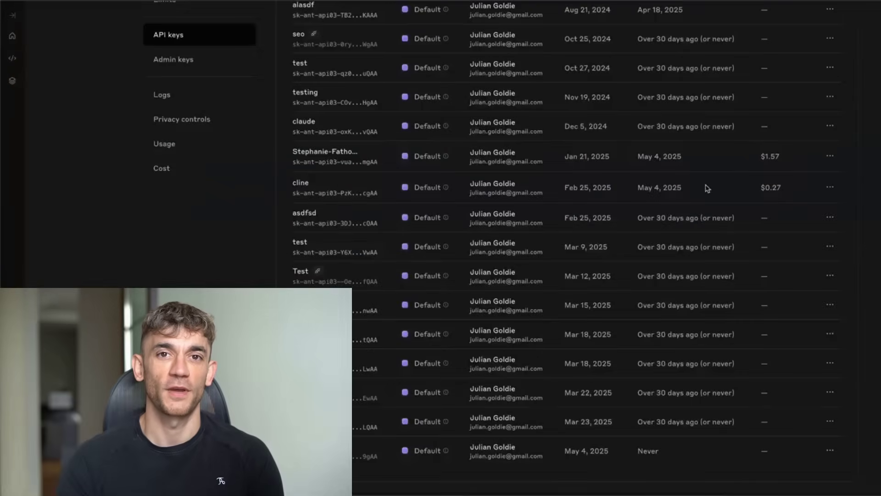
scroll(707, 188, down, 2)
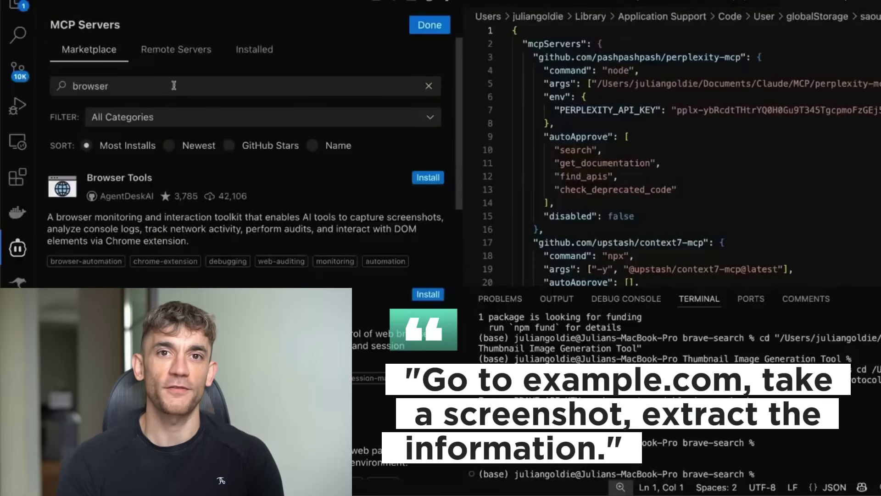
click(434, 295)
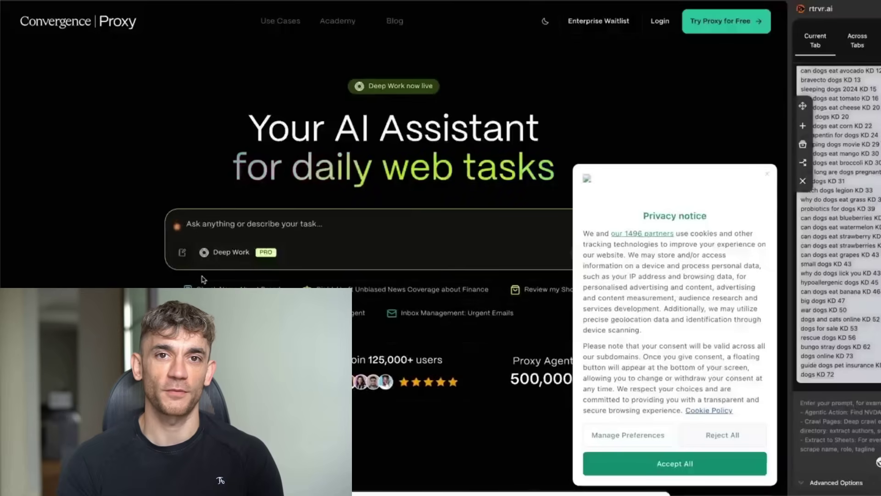
Accept cookies, submit the cheap Florida-from-Manchester July trip prompt, and finish onboarding with Get Started.
click(635, 459)
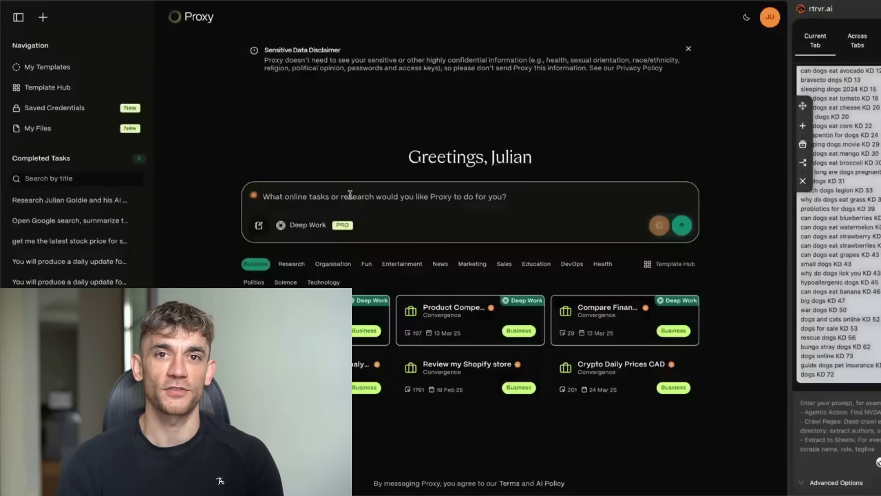
text(res)
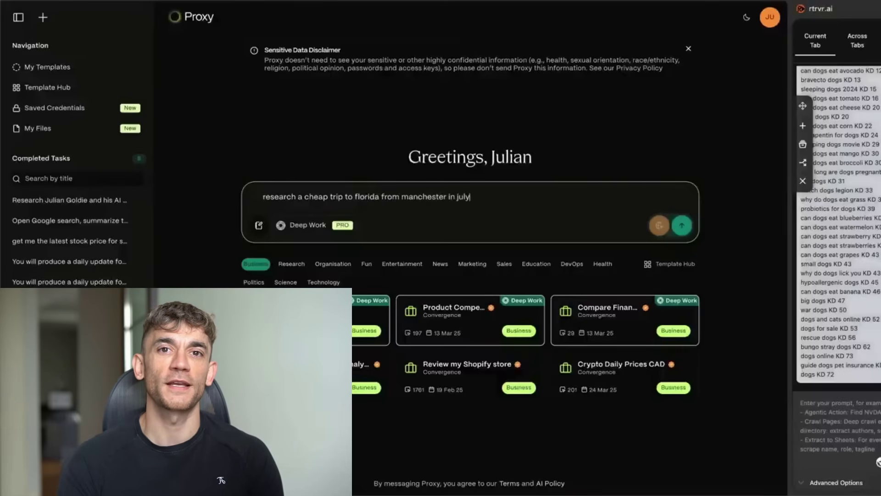
key(Return)
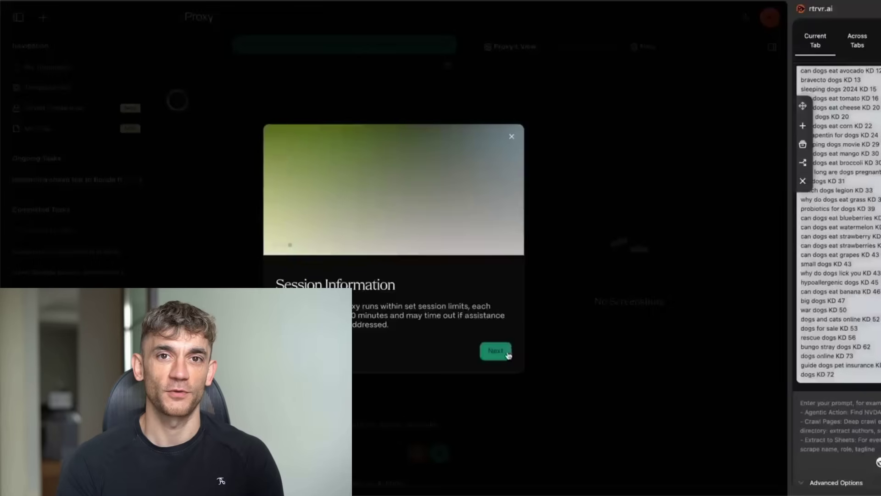
click(505, 353)
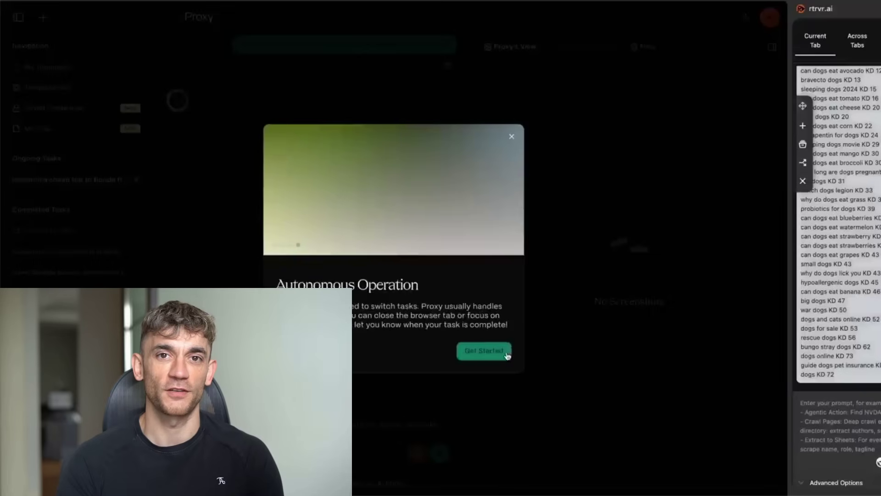
click(505, 353)
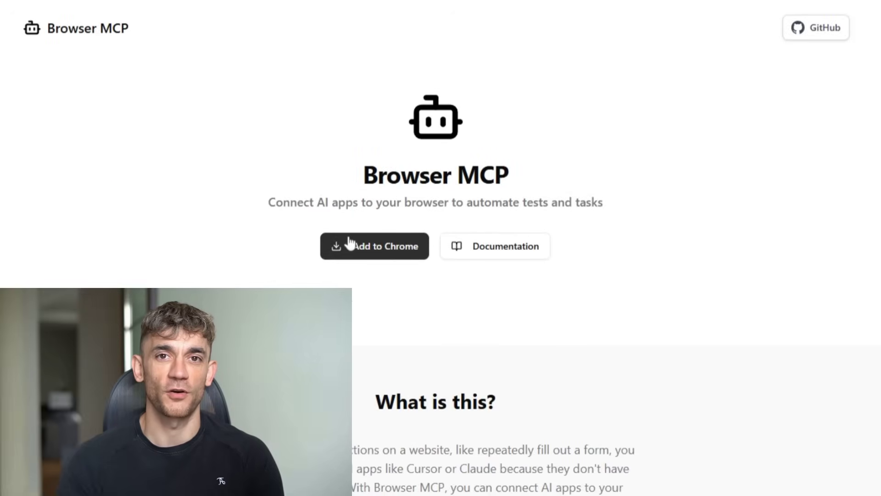
Scroll through the Browser MCP, rtrvr.ai and Convergence Proxy landing pages, ending on Vercept's Vy page.
scroll(580, 222, down, 5)
scroll(582, 225, up, 1)
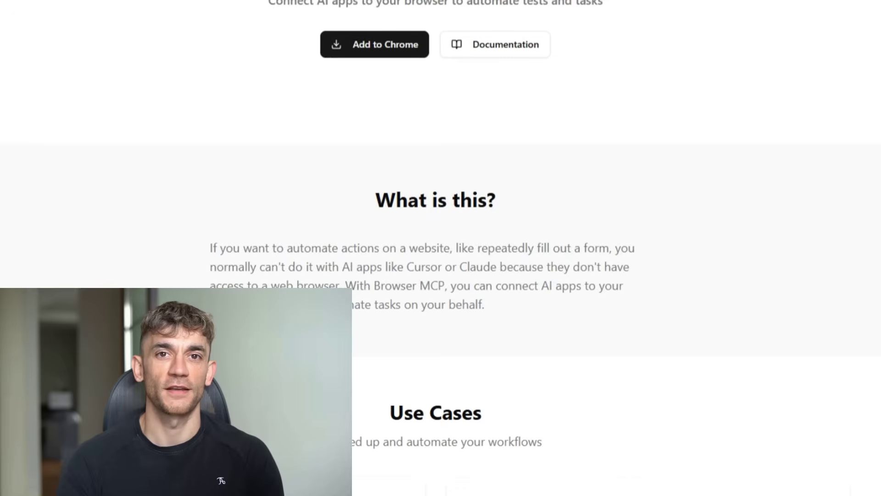
scroll(549, 258, down, 10)
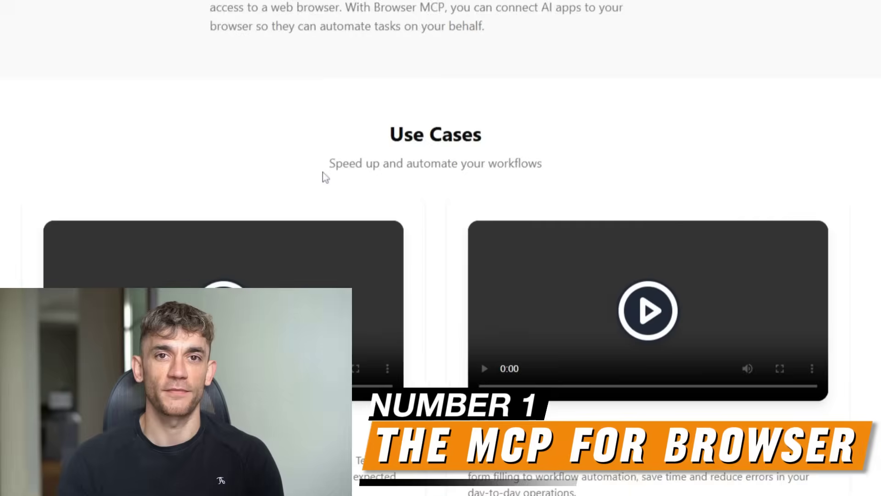
scroll(441, 183, down, 4)
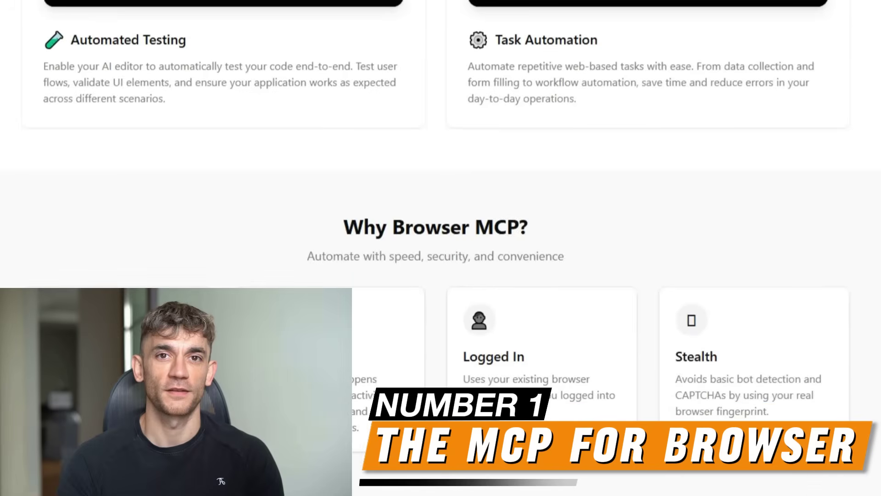
scroll(598, 266, down, 1)
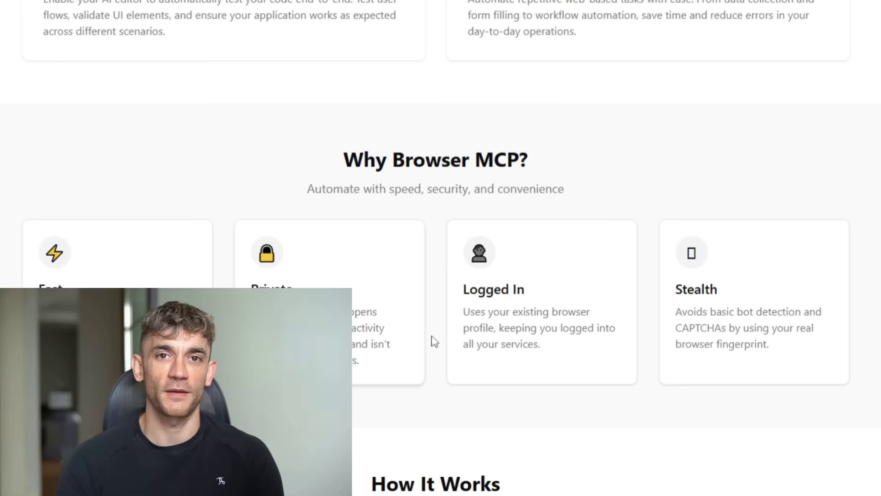
scroll(616, 352, down, 6)
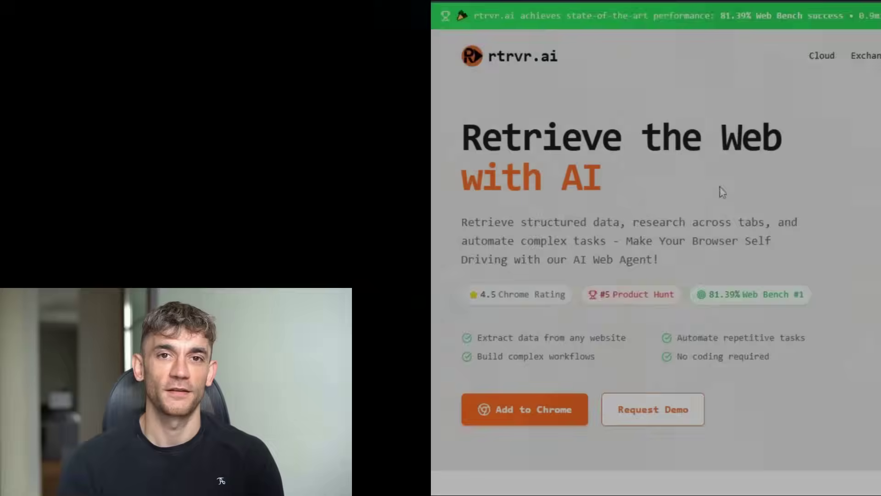
scroll(168, 214, down, 1)
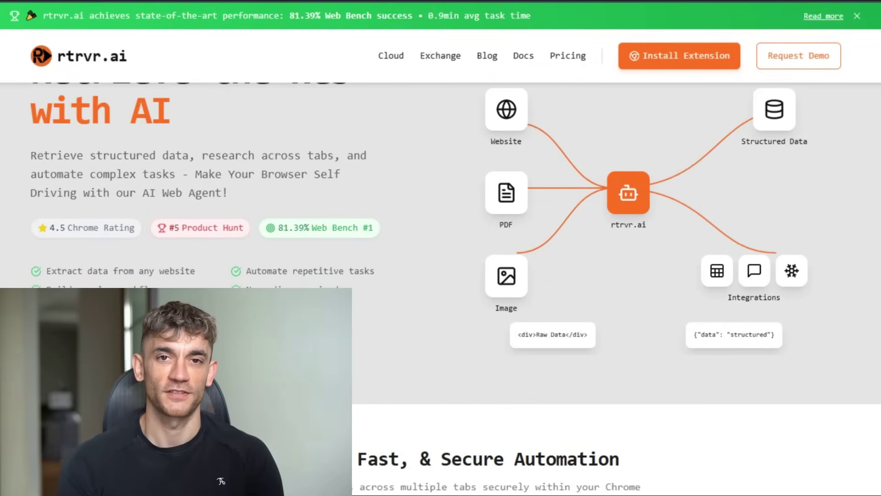
scroll(621, 201, down, 6)
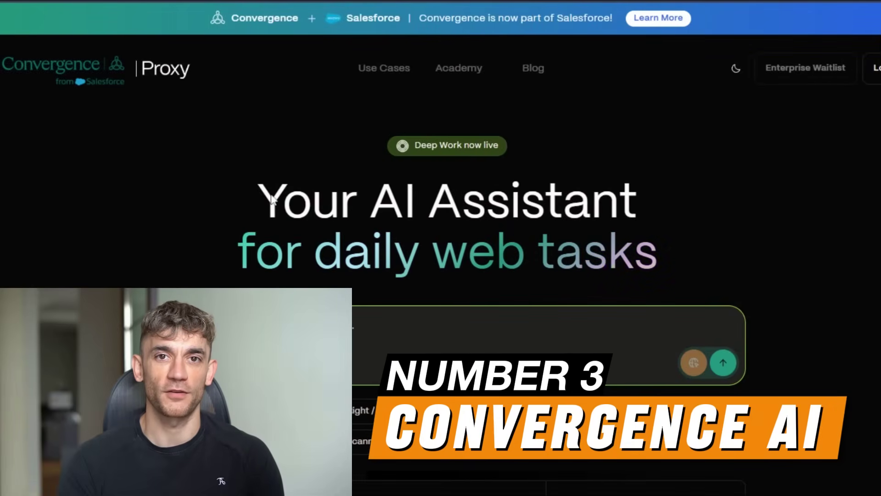
scroll(758, 209, down, 5)
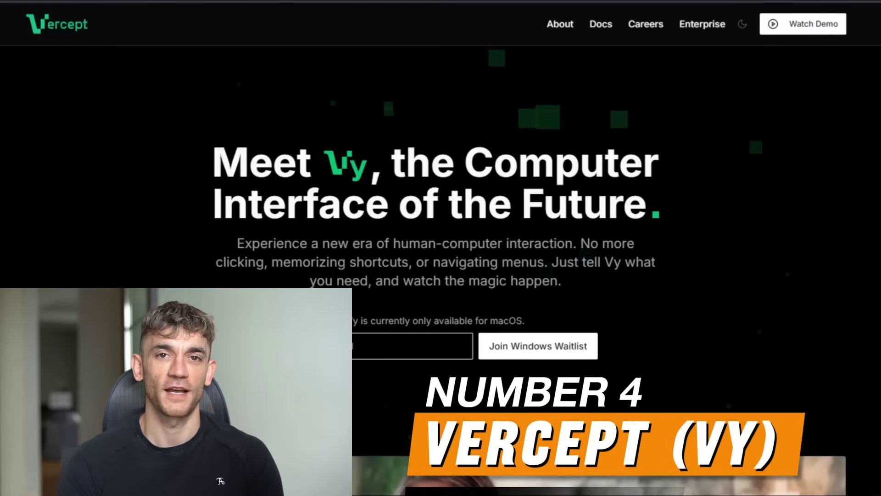
Scroll the Vercept homepage past the demo video to Vy's feature sections.
scroll(221, 112, down, 8)
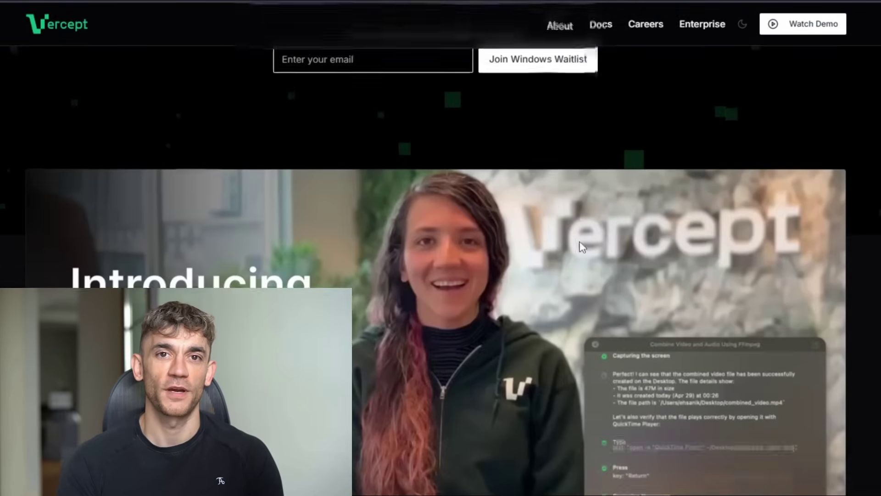
scroll(579, 239, down, 15)
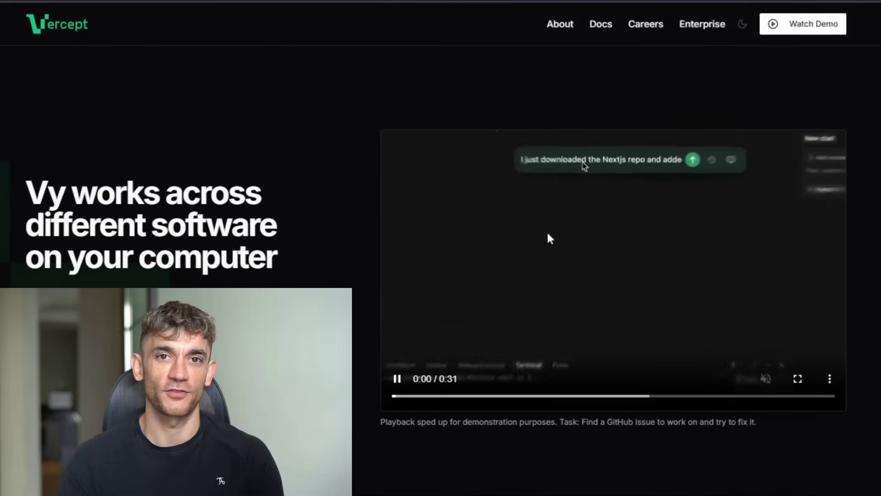
scroll(487, 161, down, 15)
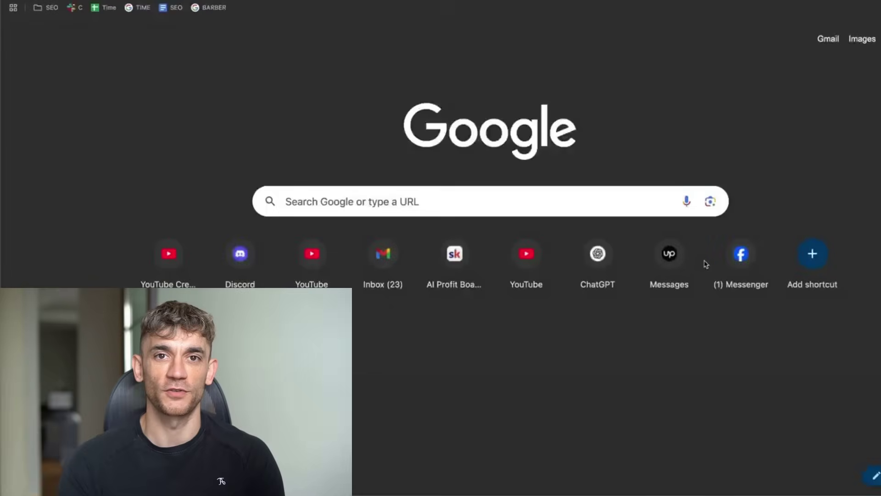
Search 's and p 500' in a new browser tab.
key(super+l)
text(s)
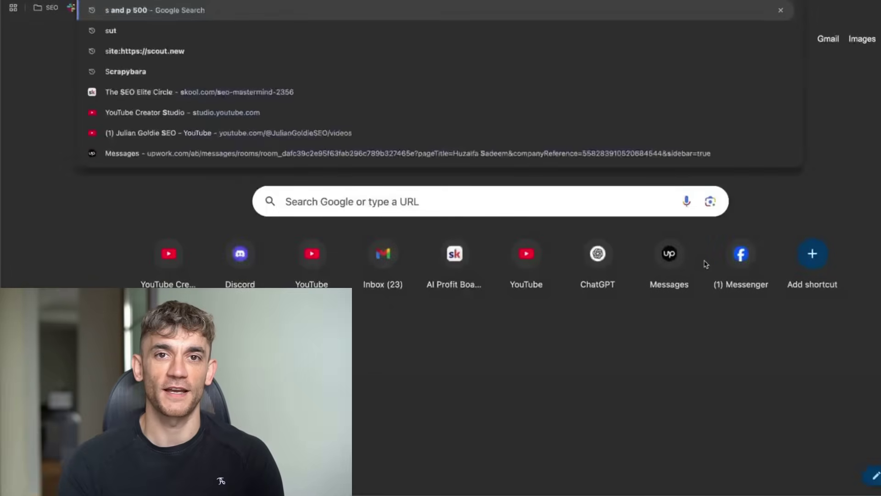
text( and p 500)
key(Return)
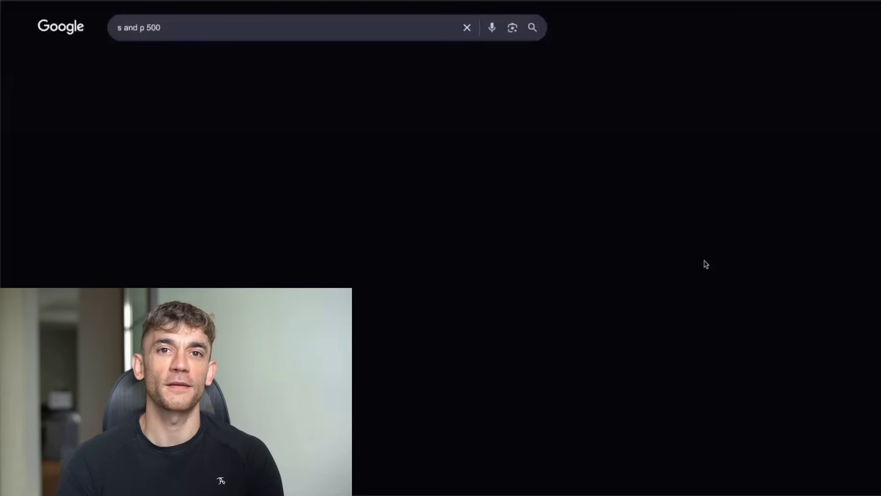
Review the terminal agent's S&P 500 replies, then close the window and terminate the node process.
click(570, 464)
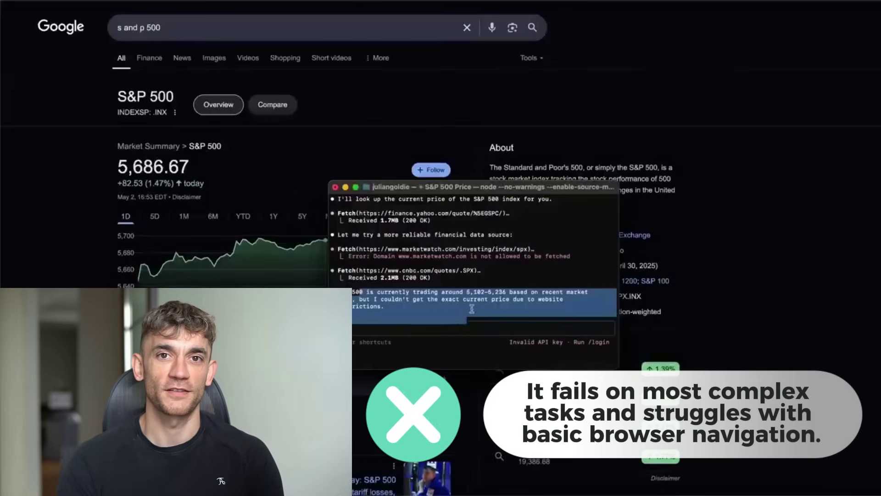
drag(471, 308, 403, 299)
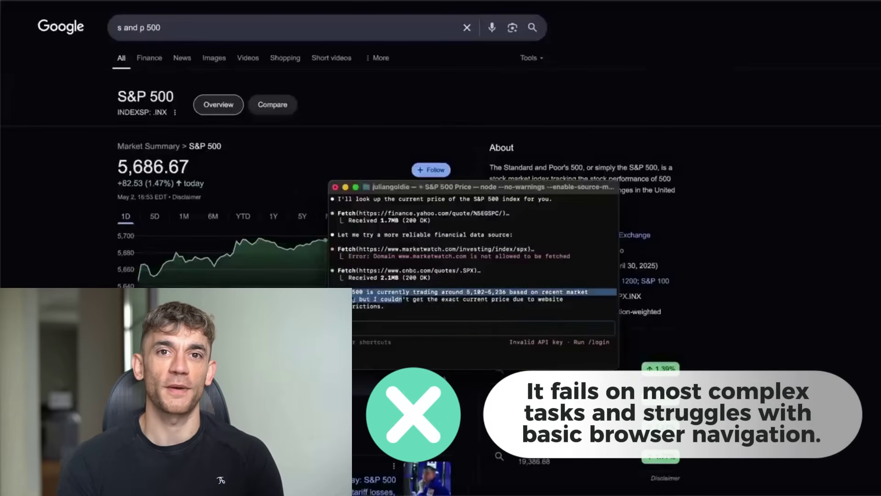
click(434, 321)
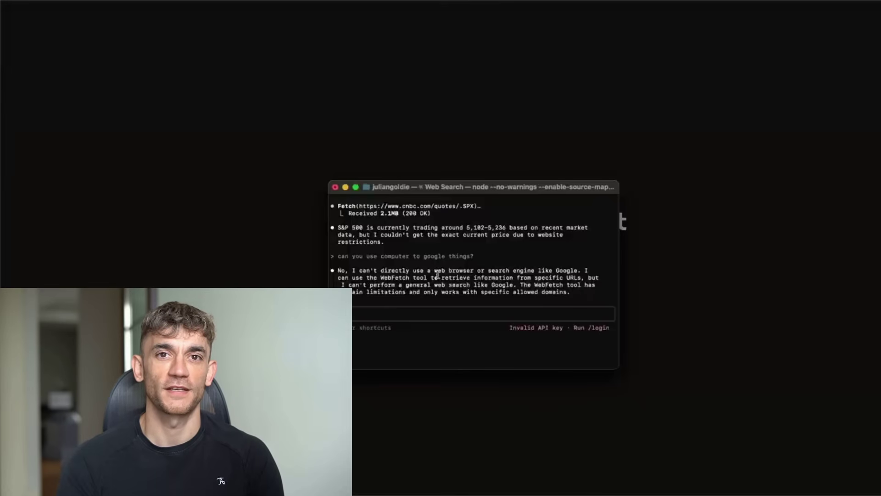
drag(573, 293, 304, 267)
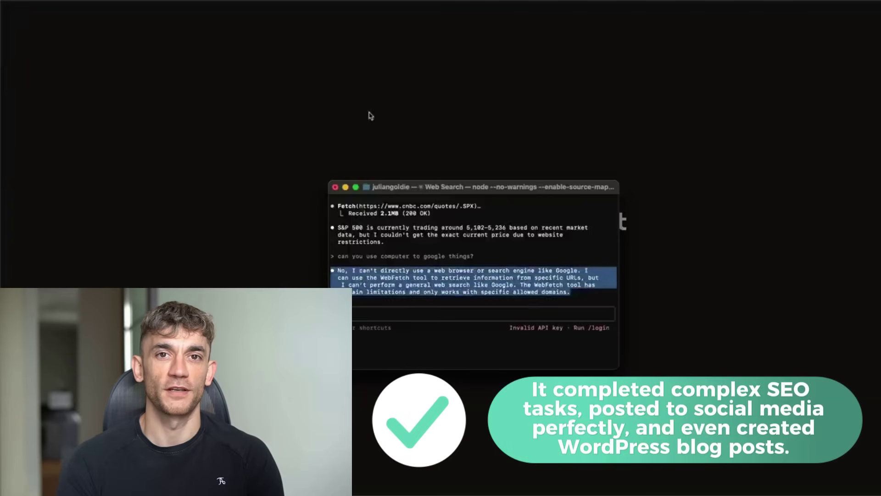
click(335, 187)
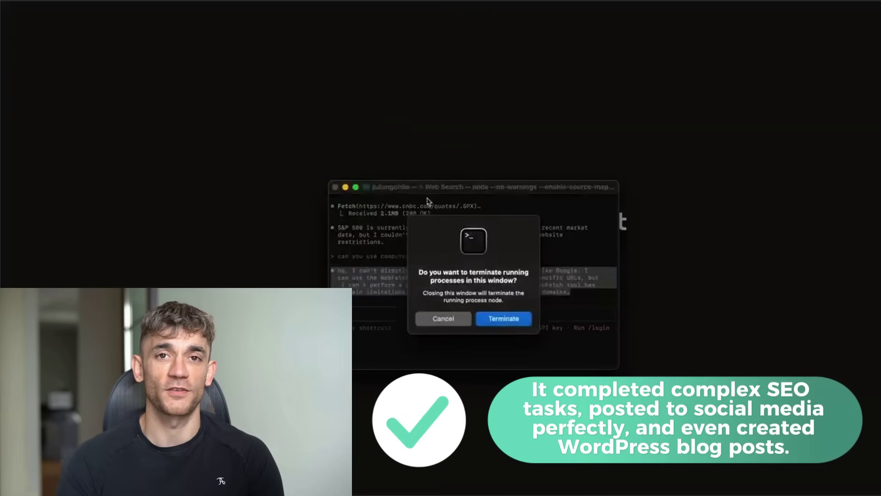
click(503, 318)
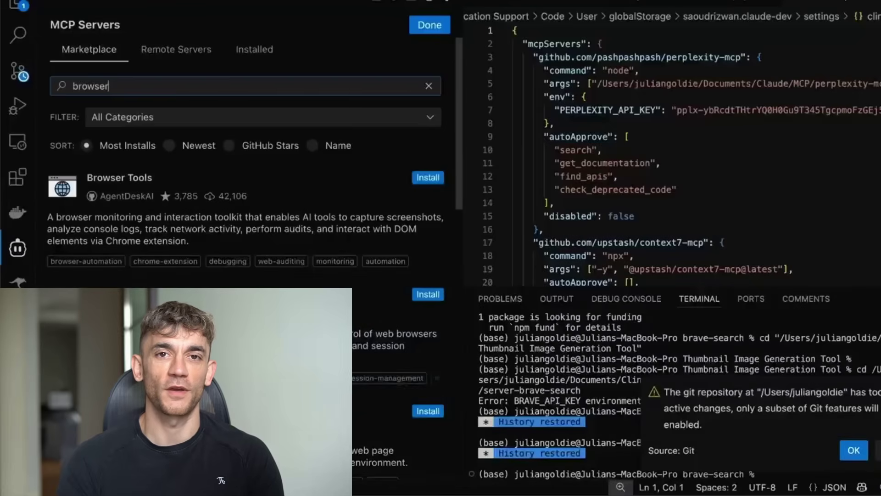
mouse_move(500, 472)
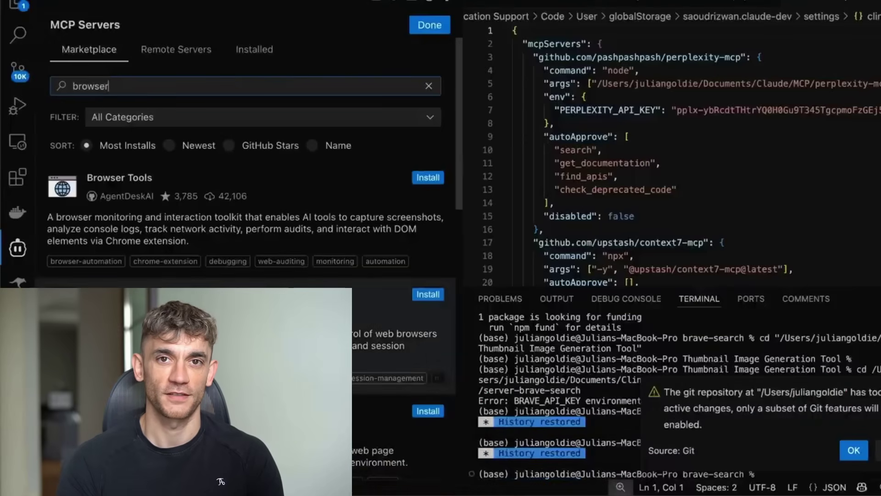
click(15, 253)
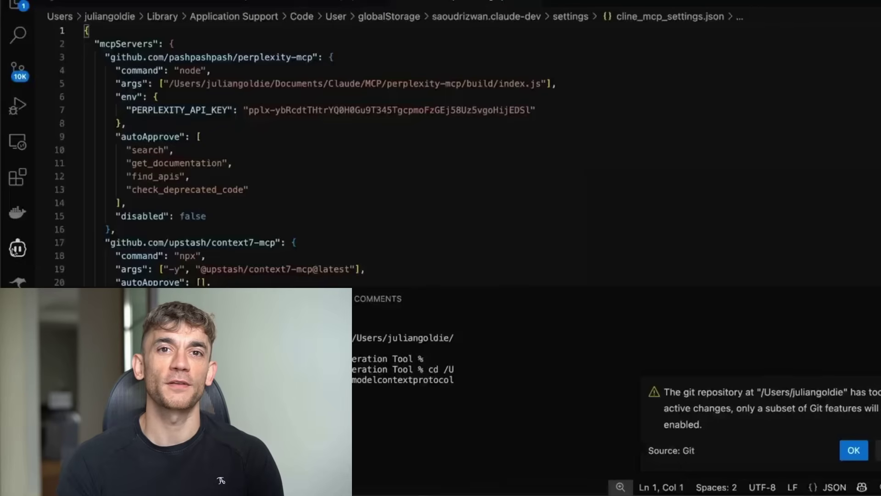
click(30, 258)
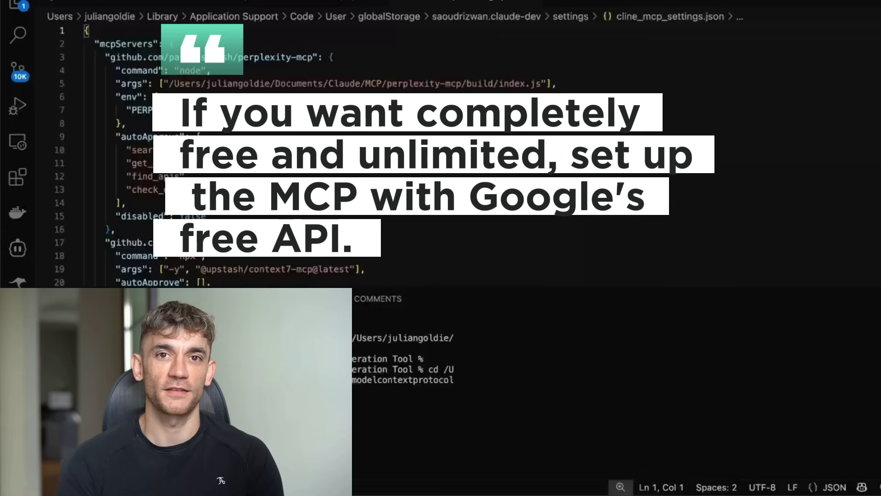
click(17, 248)
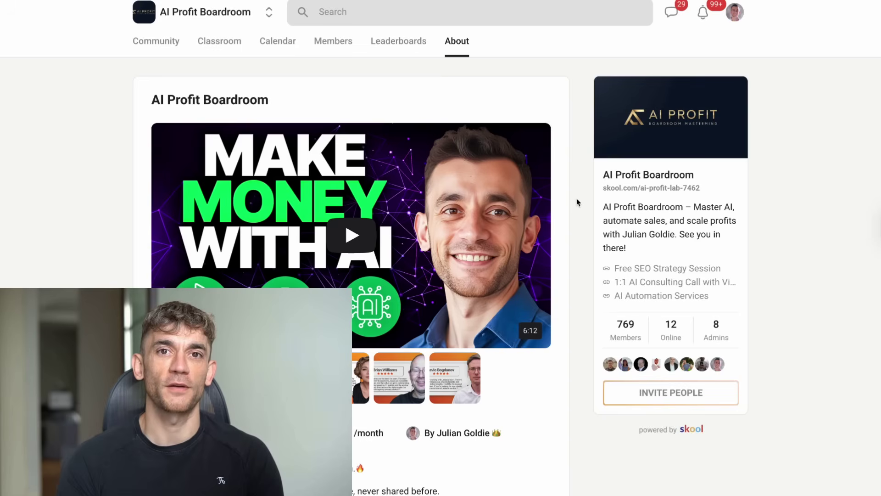
Browse the AI Profit Boardroom courses list and open the N8N Templates & Workflows course.
drag(149, 106, 290, 106)
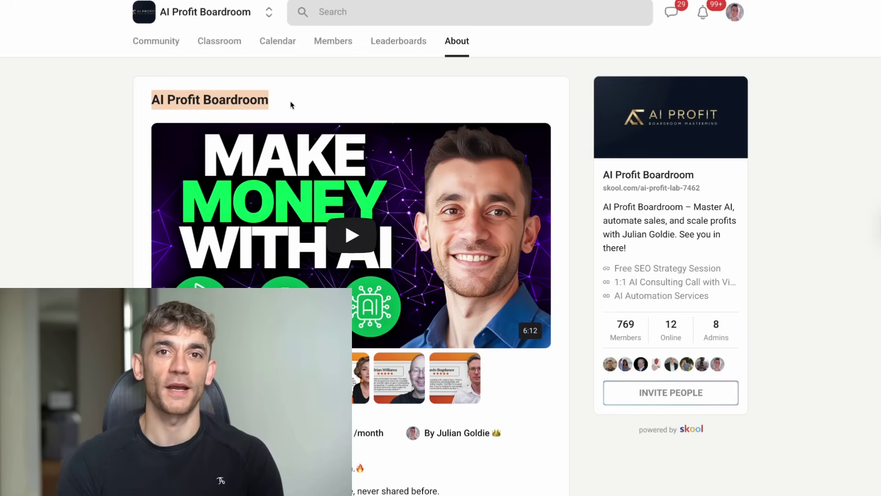
click(307, 99)
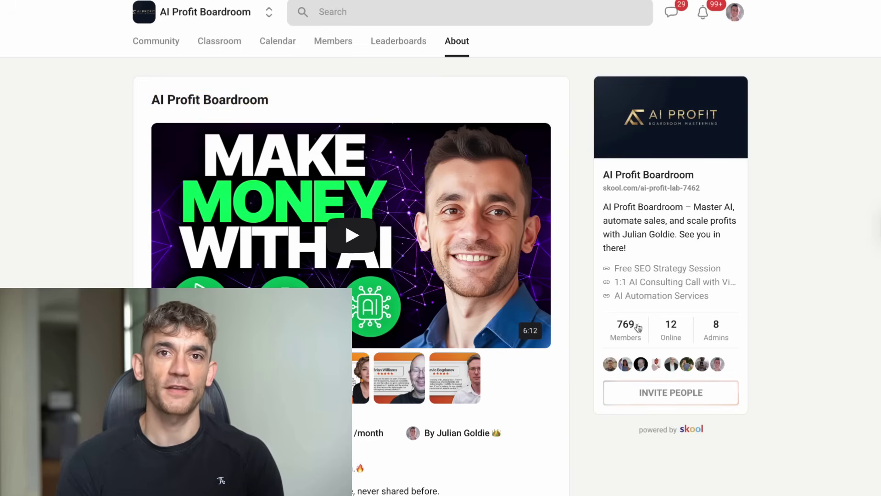
click(225, 48)
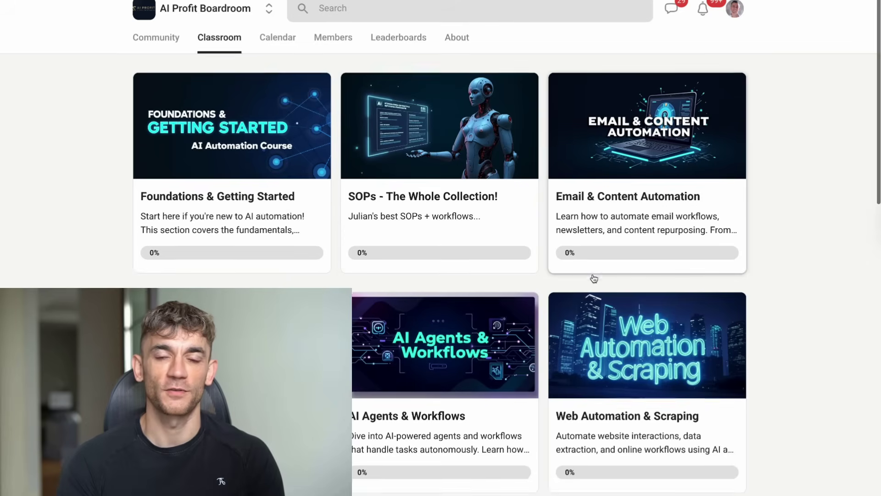
scroll(594, 278, down, 5)
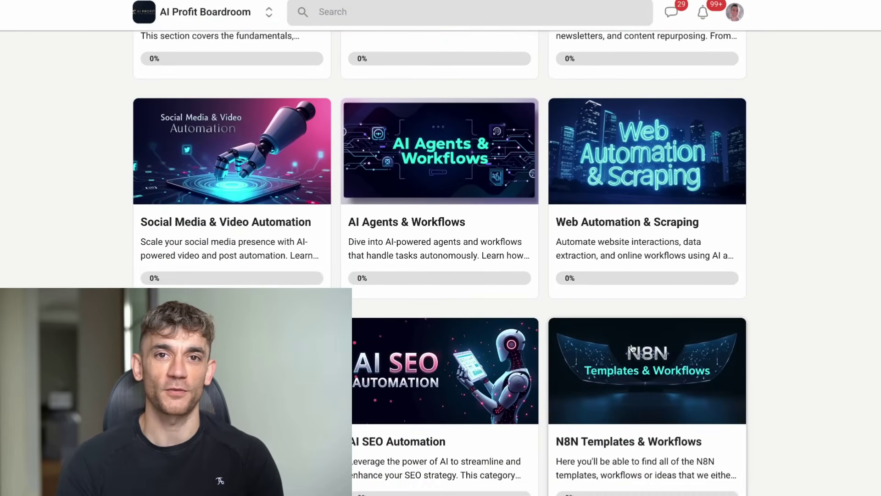
click(632, 348)
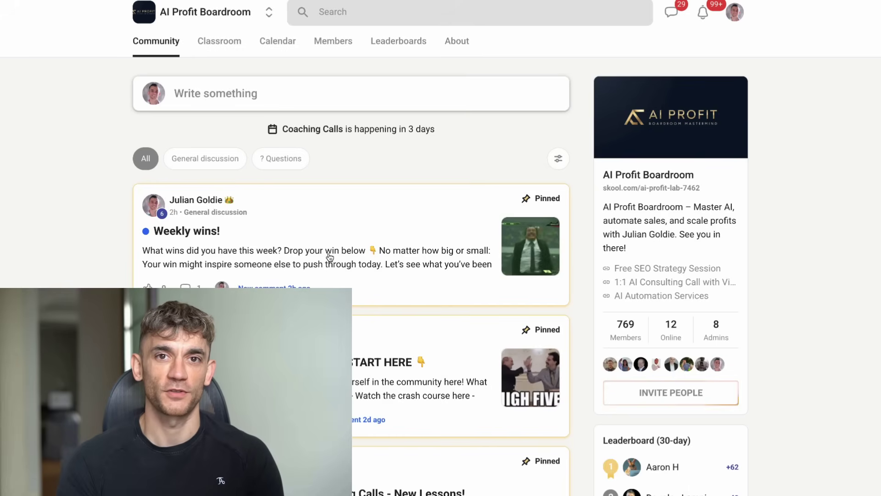
Glance at the Weekly wins! post, then read down the pinned START HERE welcome post's comments.
click(384, 232)
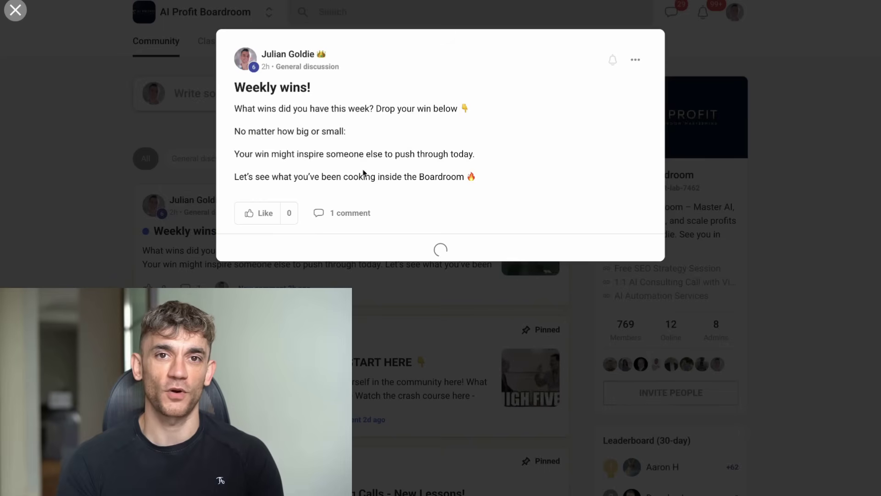
click(149, 211)
scroll(149, 211, down, 1)
click(379, 287)
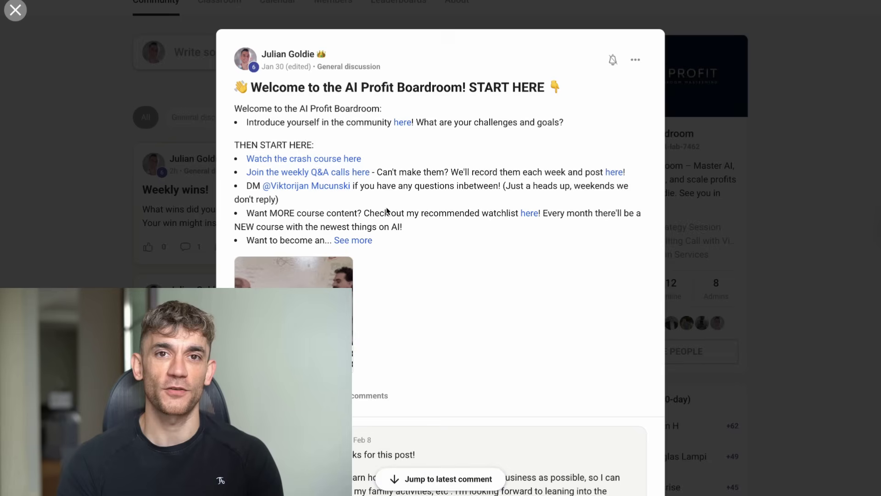
scroll(387, 210, down, 3)
scroll(387, 211, down, 10)
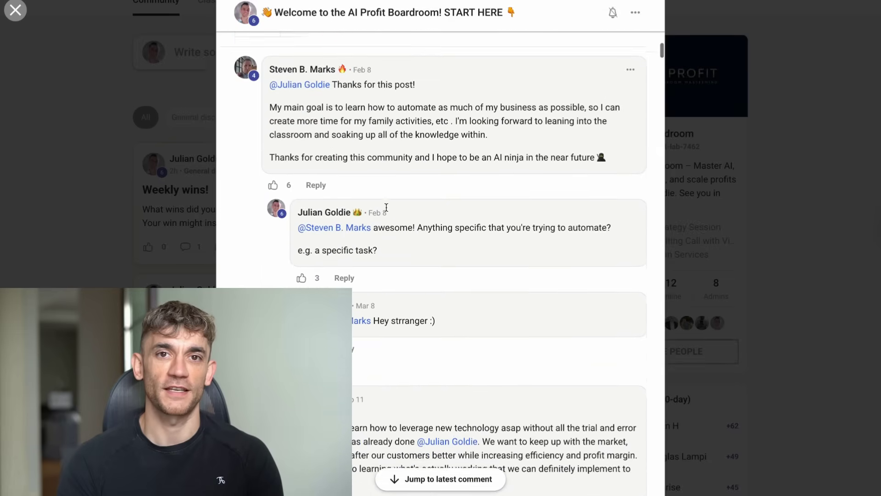
scroll(387, 211, down, 9)
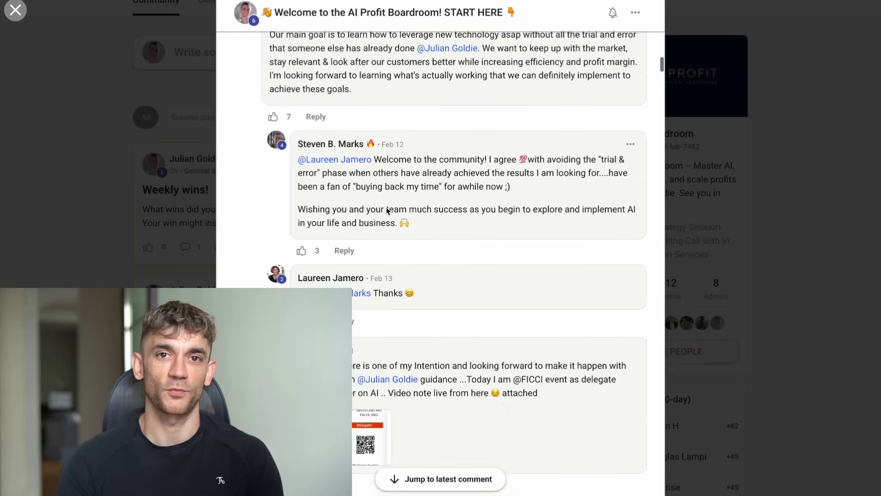
scroll(387, 209, down, 10)
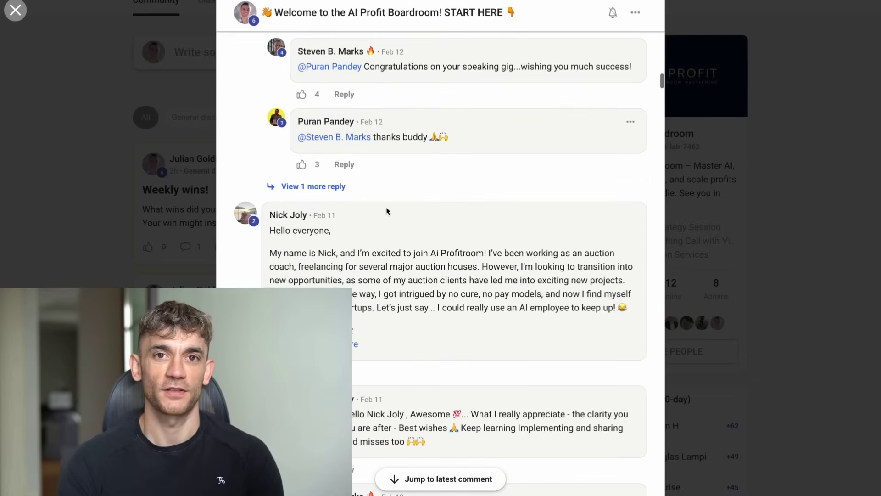
scroll(387, 211, down, 6)
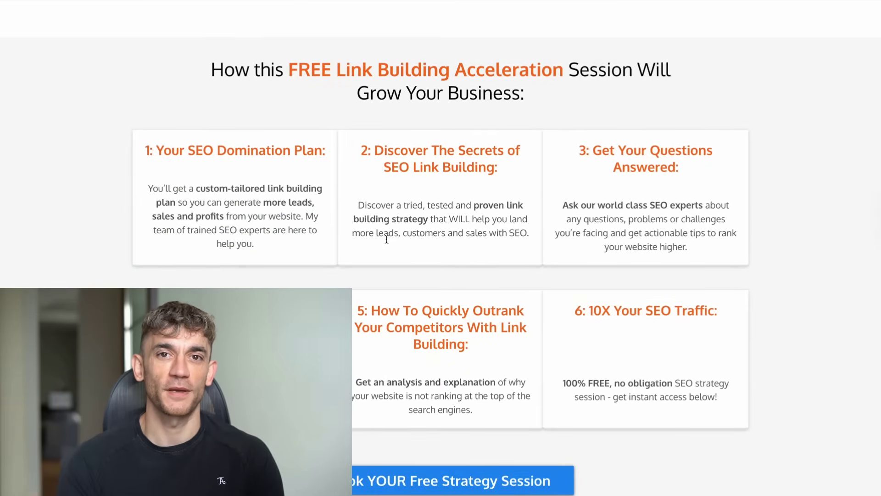
scroll(711, 359, down, 2)
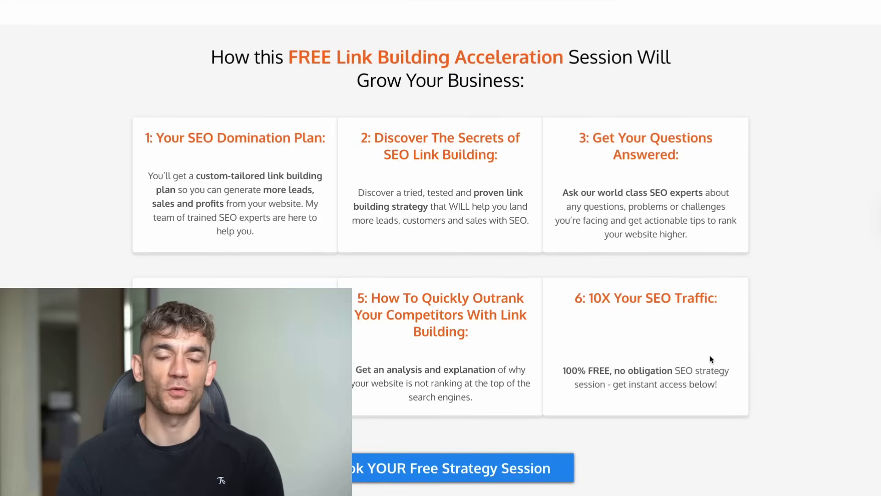